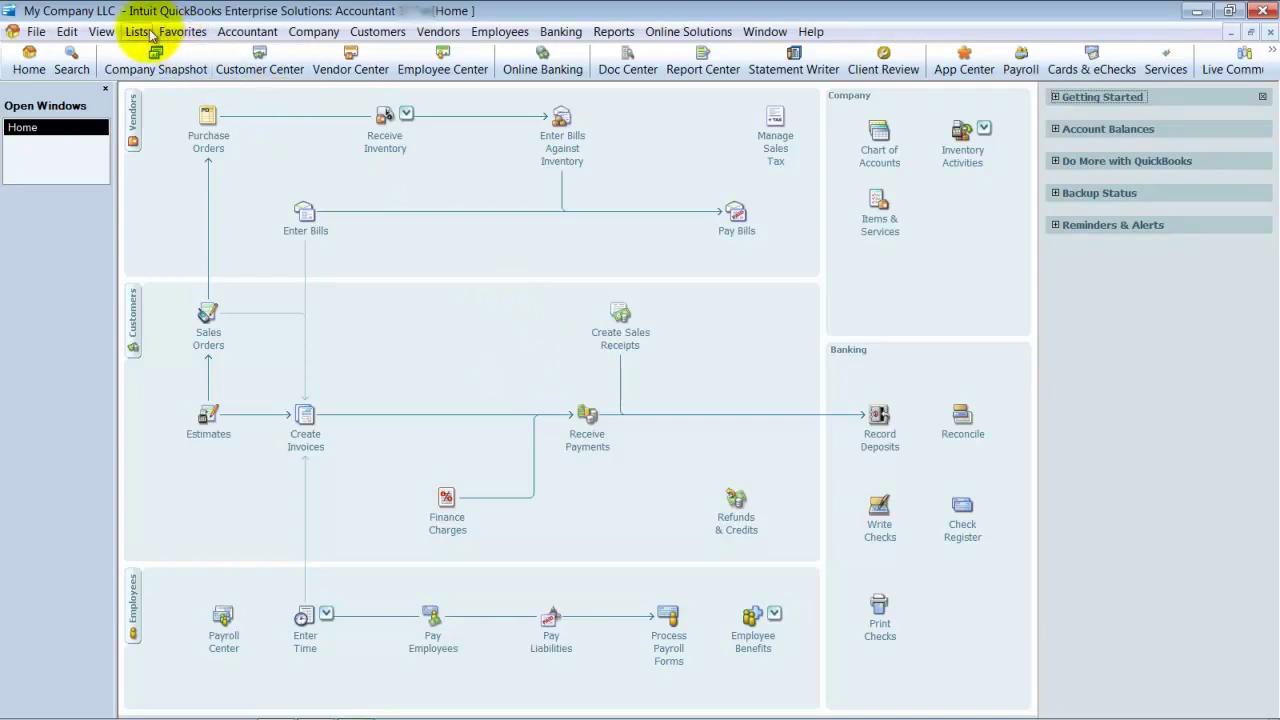
Run the Sales by Item Summary report with Dates set to All.
click(612, 31)
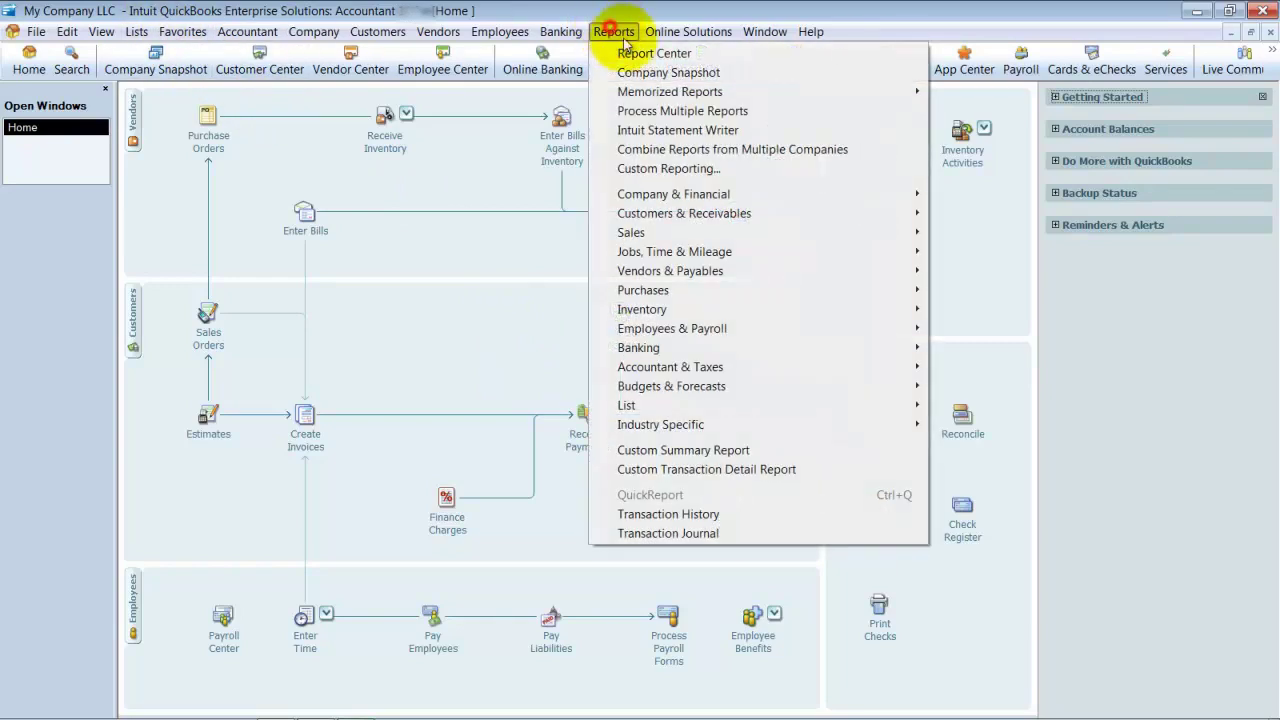
mouse_move(748, 232)
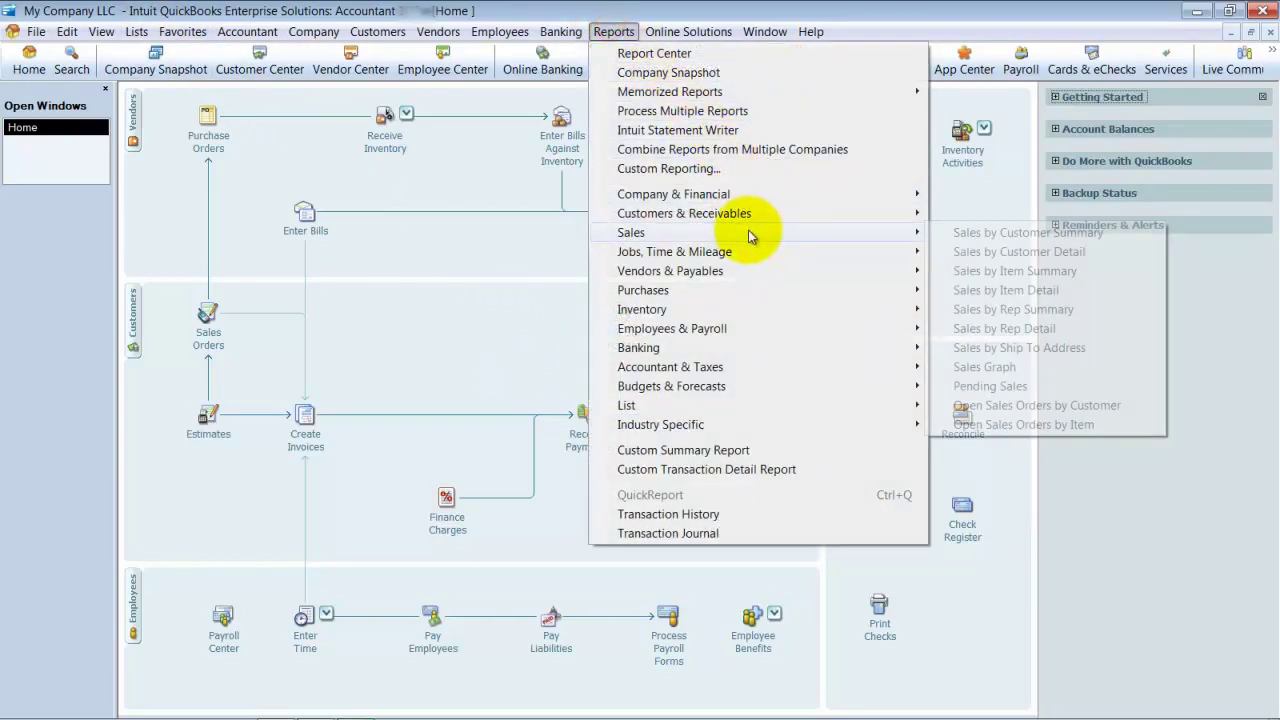
click(1076, 271)
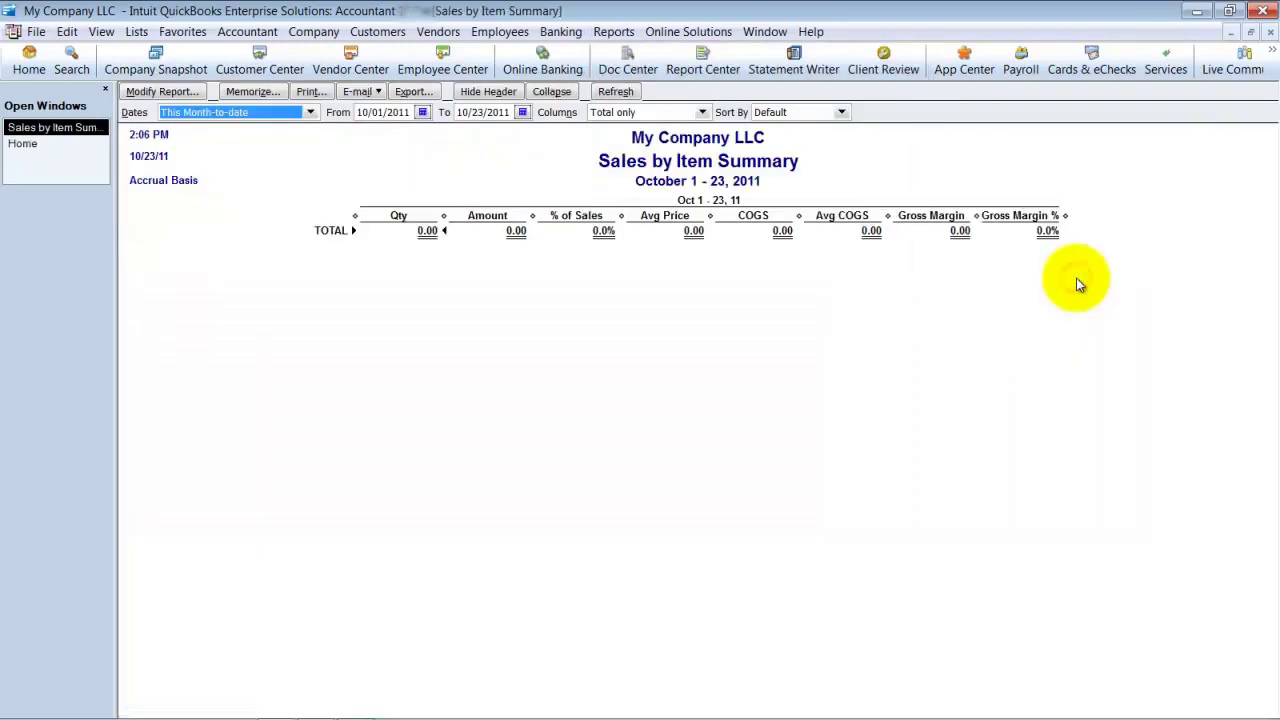
key(a)
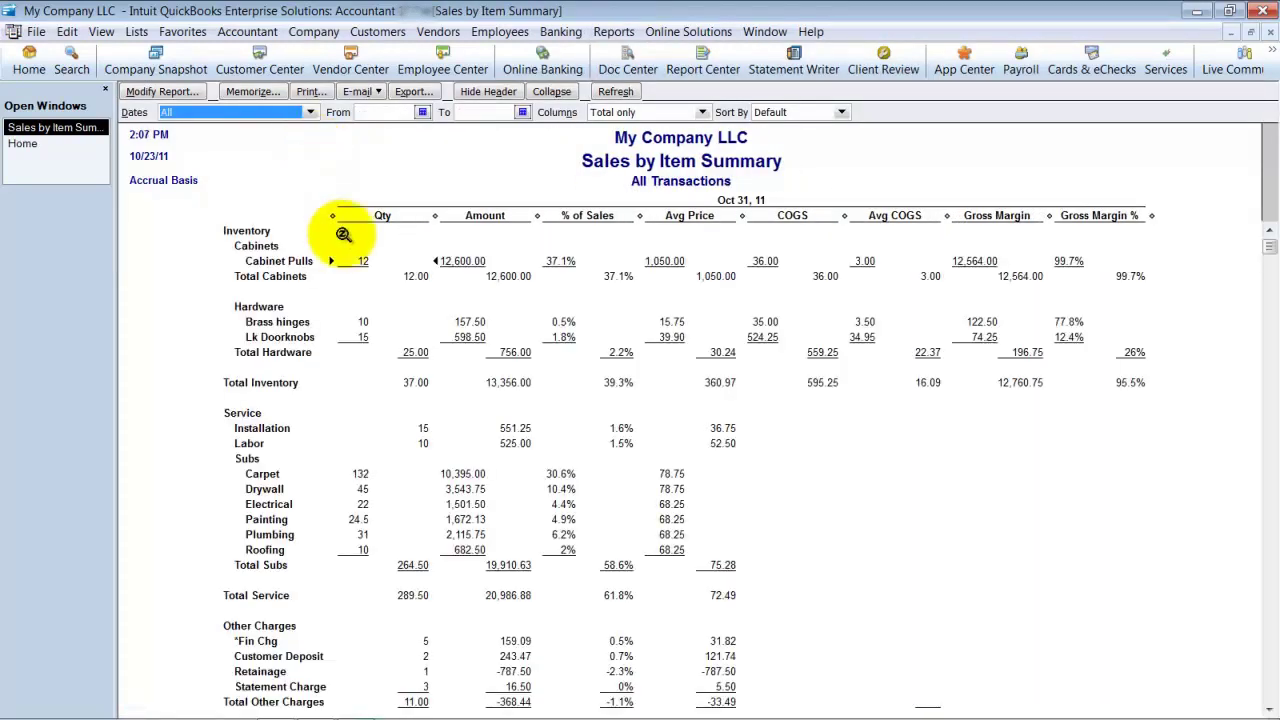
Narrow the report columns to compact widths and review the items, including Electrical's 22 units.
drag(435, 215, 600, 236)
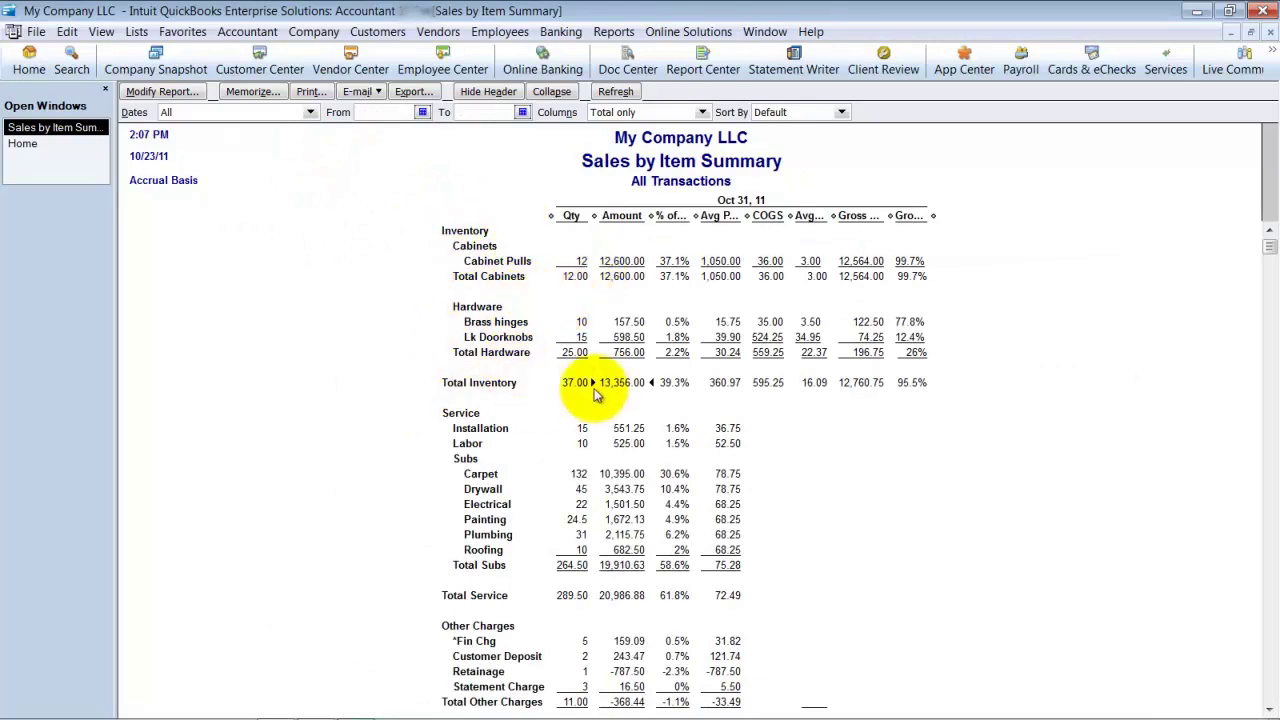
scroll(590, 600, down, 1)
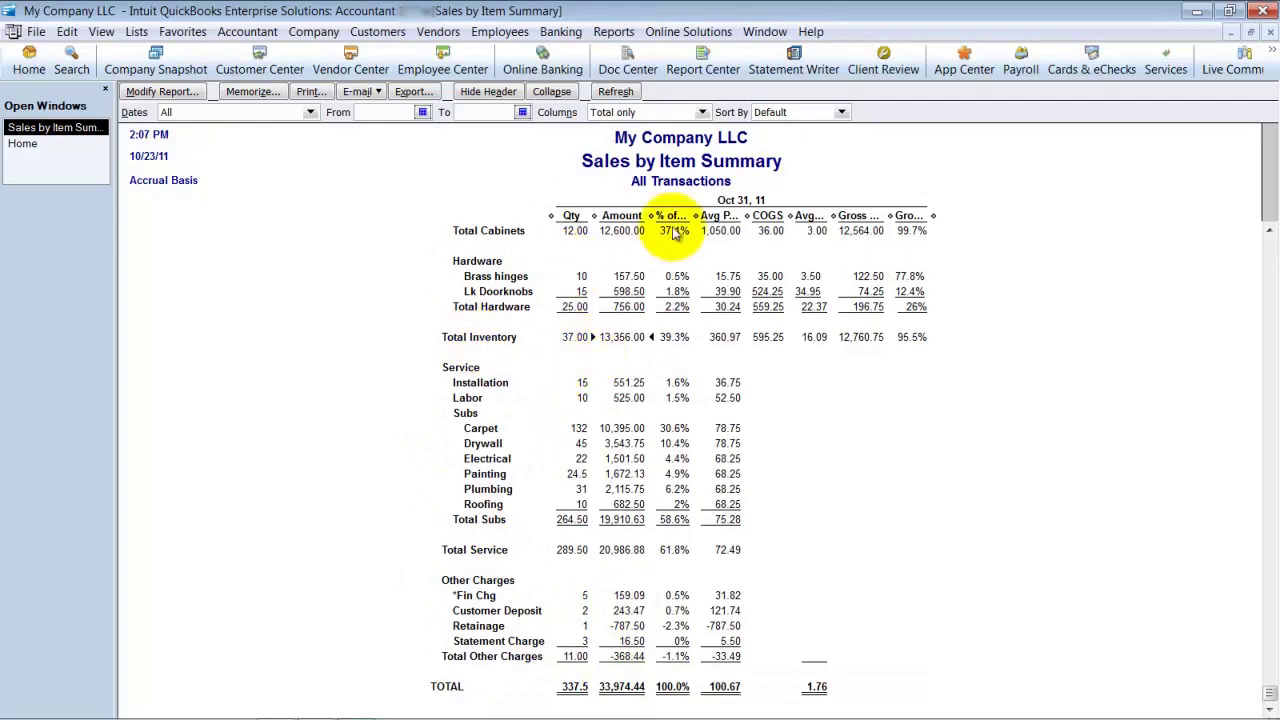
scroll(677, 225, up, 1)
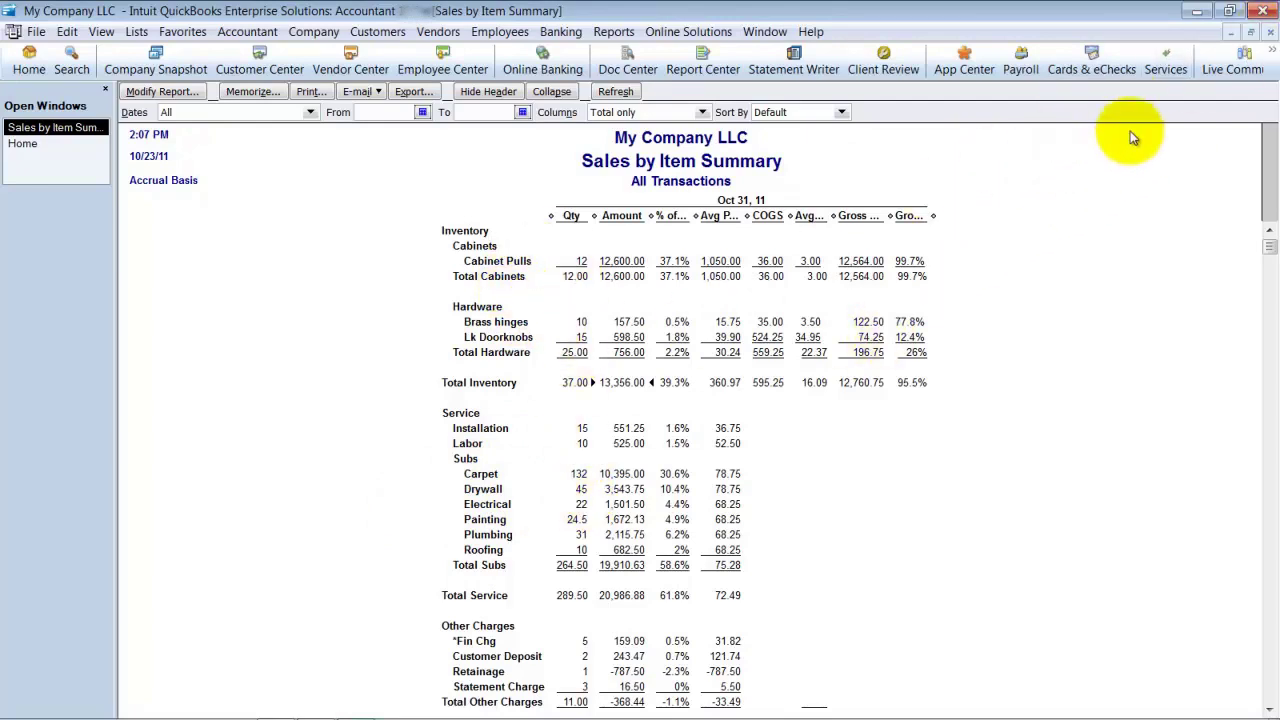
Close the report and open the Item List with a wider Name column.
click(1264, 33)
click(137, 31)
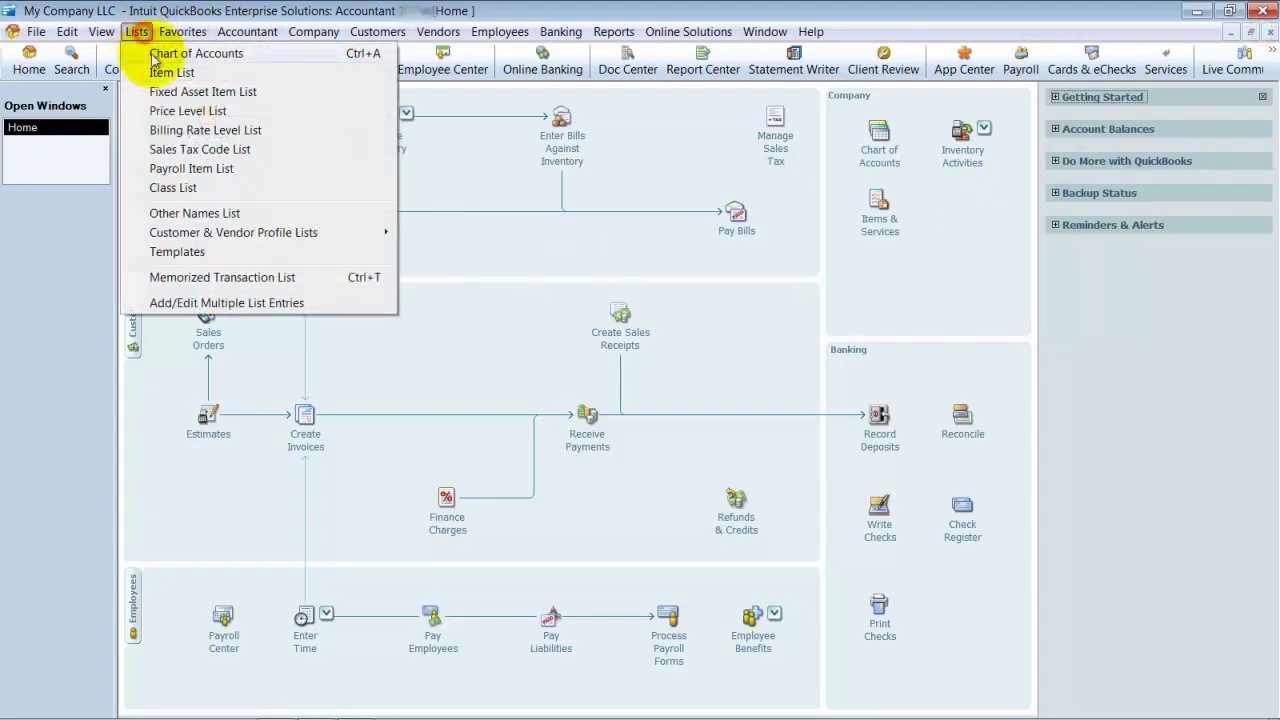
click(162, 74)
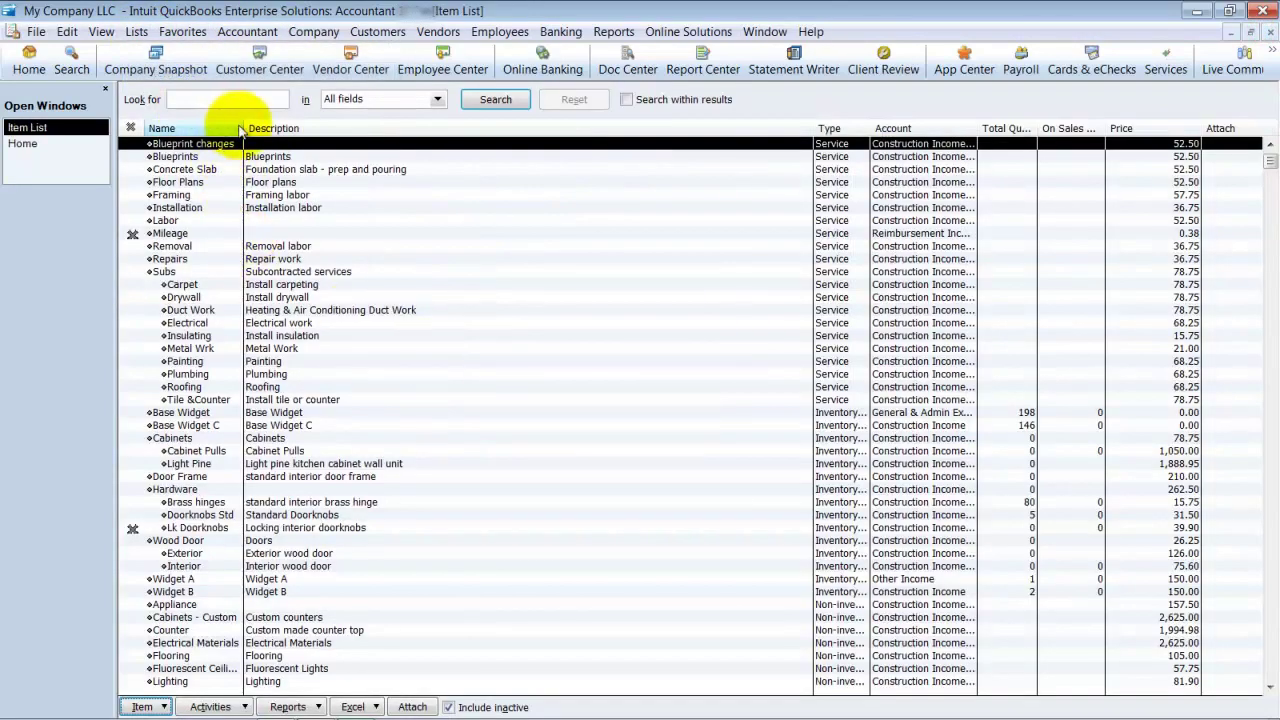
drag(240, 128, 299, 128)
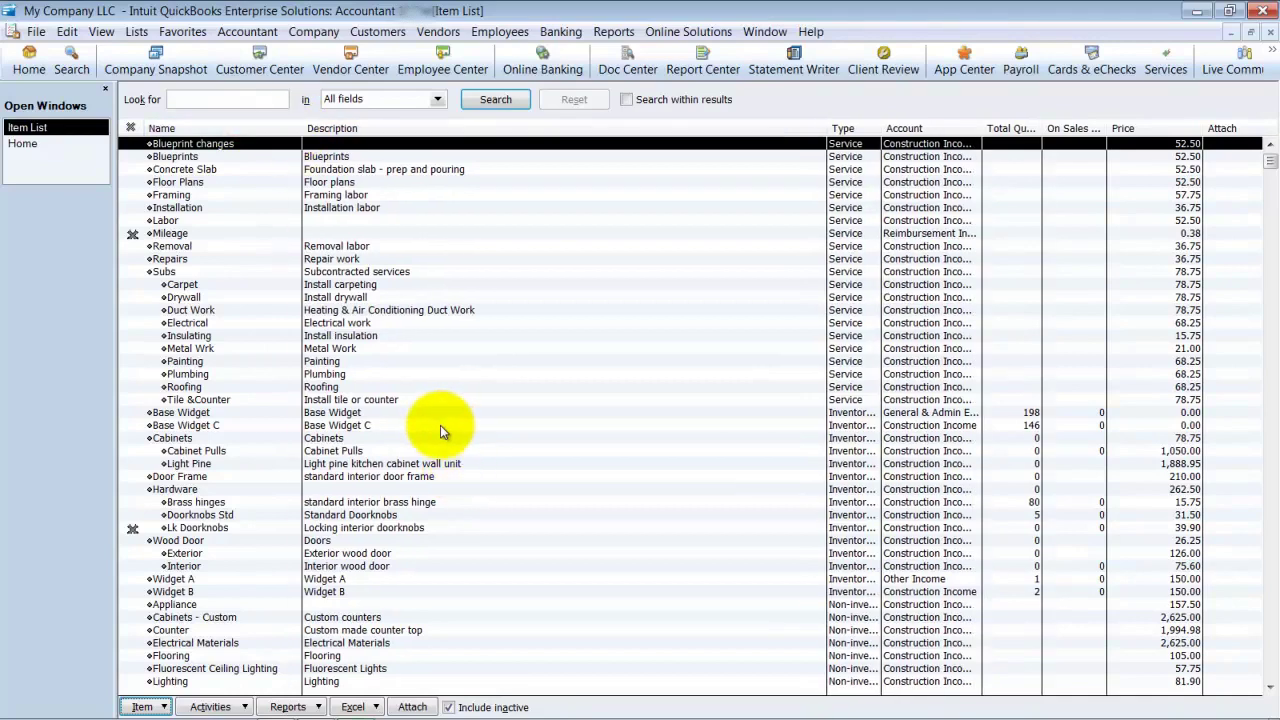
View the Electrical item's QuickReport showing its three invoices, then close it.
click(196, 324)
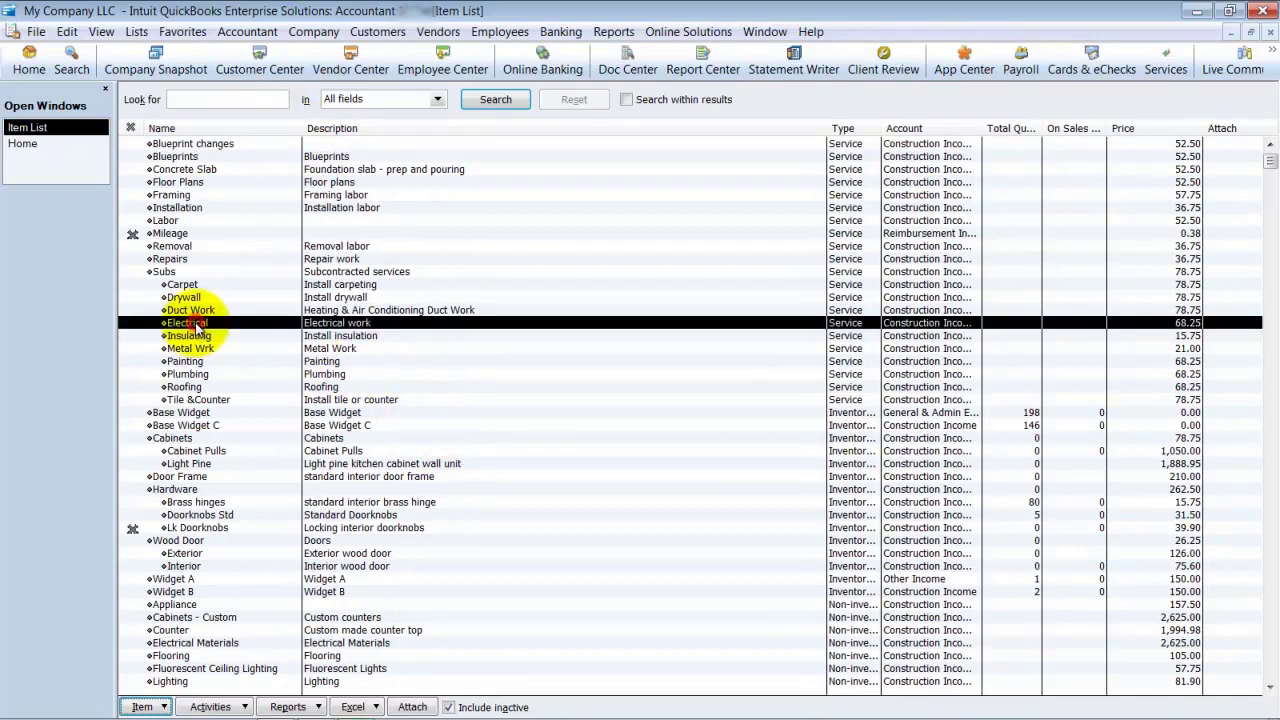
key(ctrl+q)
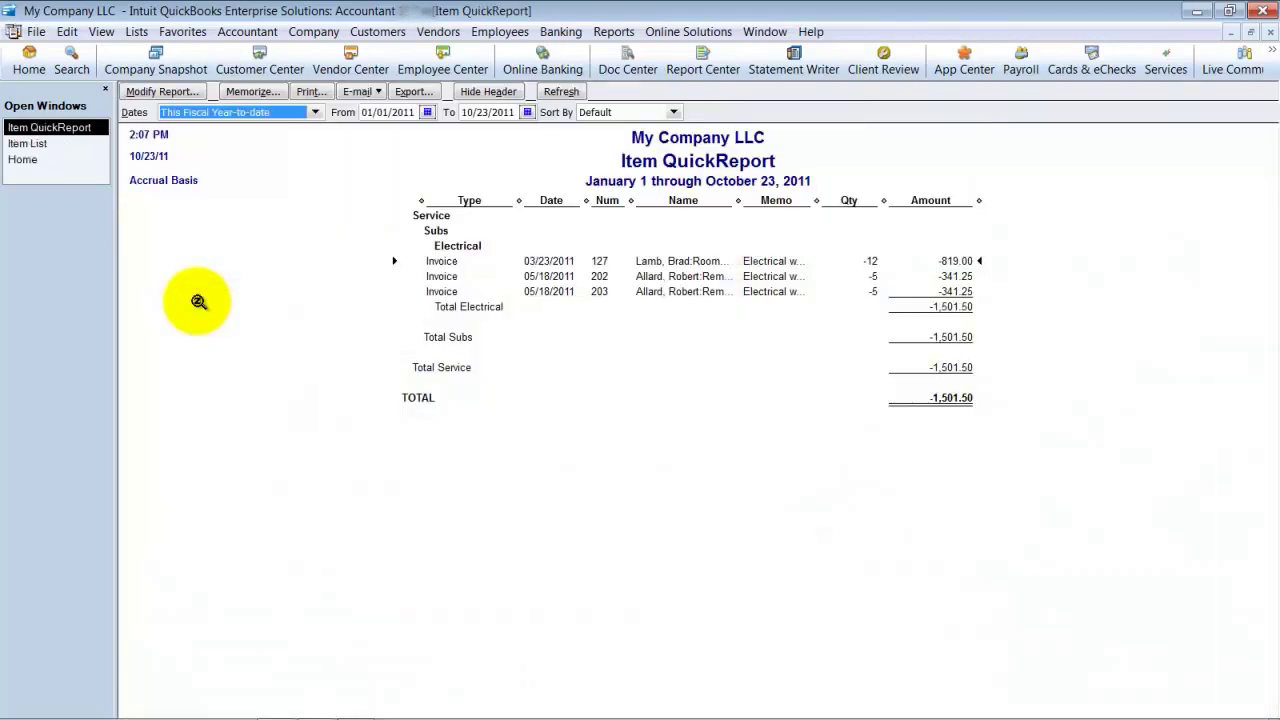
click(1271, 34)
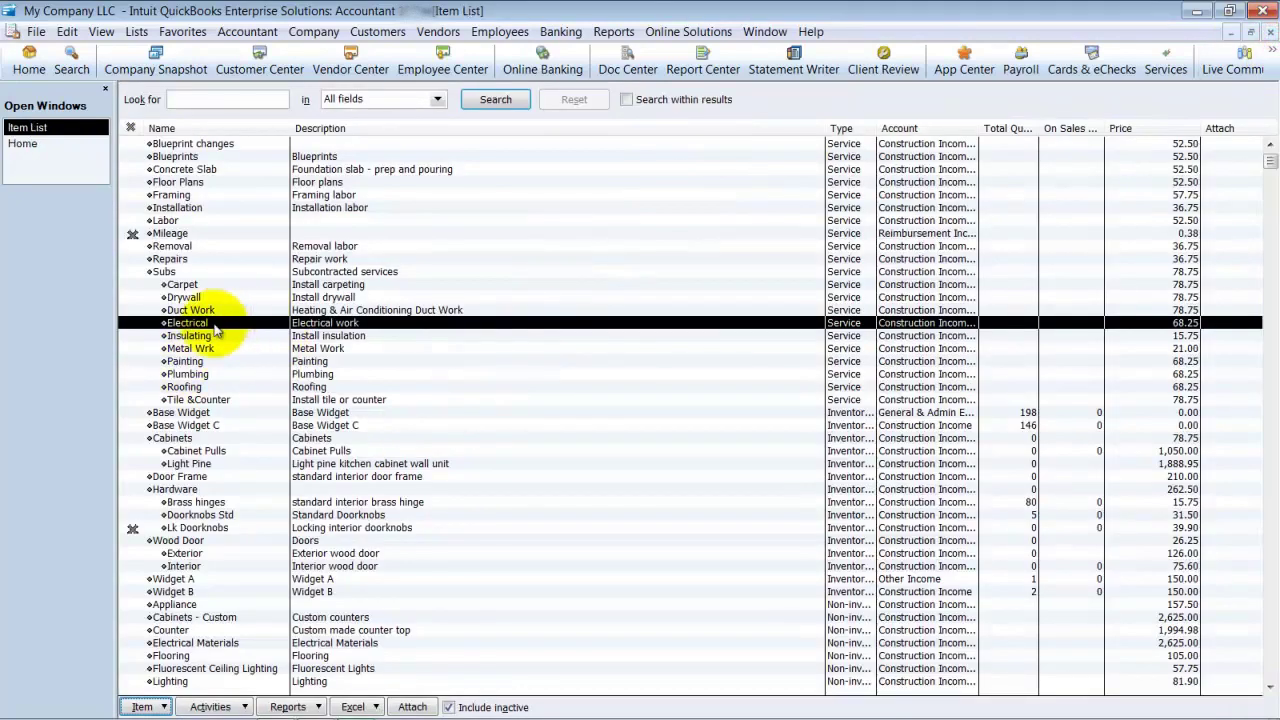
Rename the Electrical service item to 'Electrical.'.
double_click(190, 323)
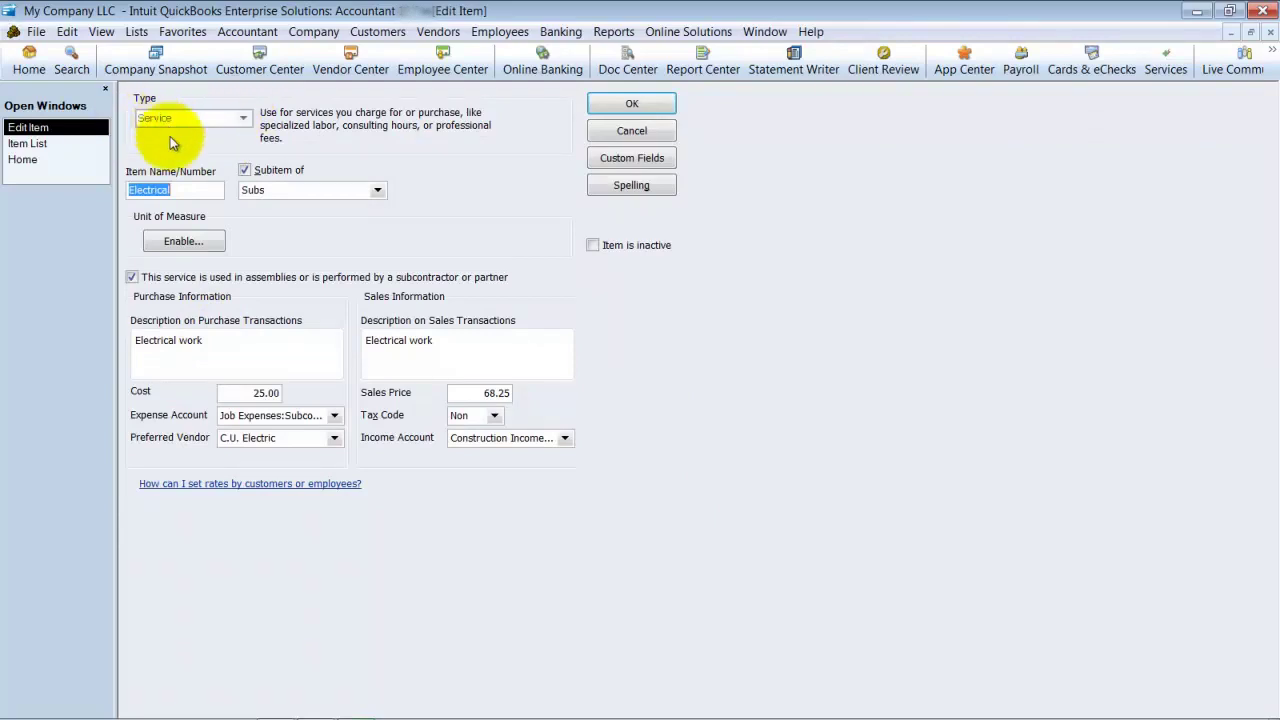
click(632, 106)
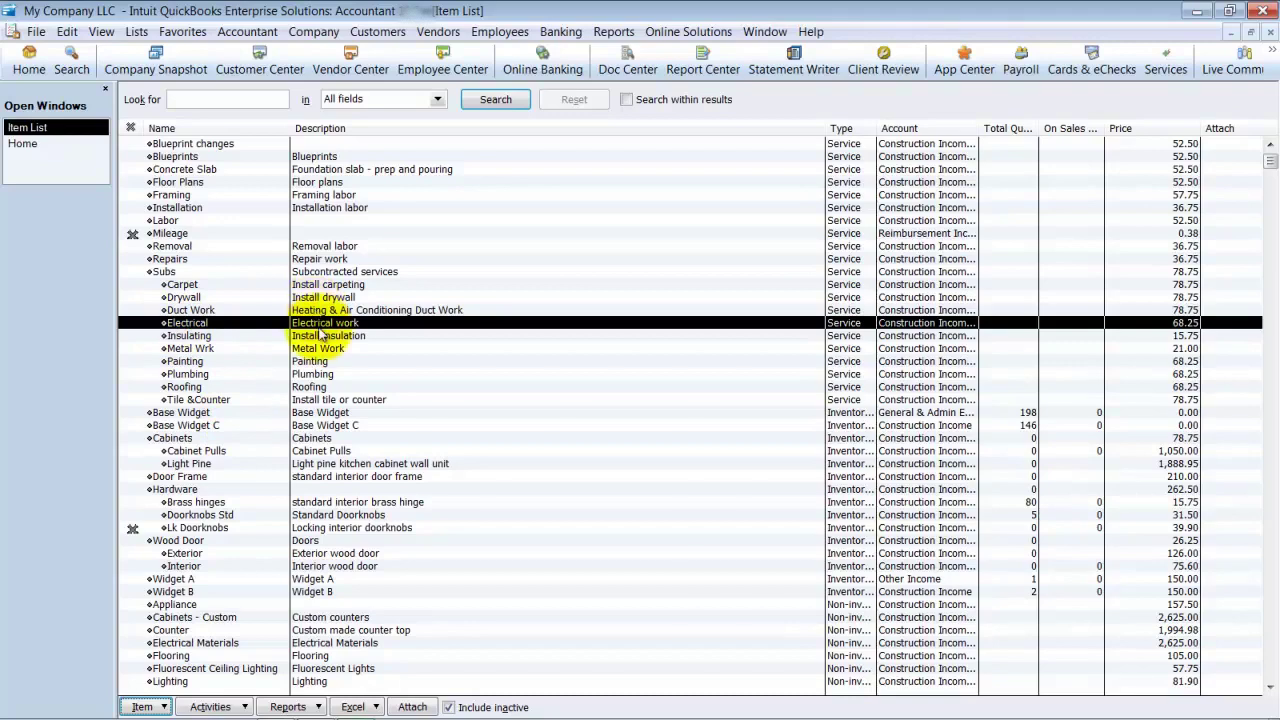
double_click(203, 325)
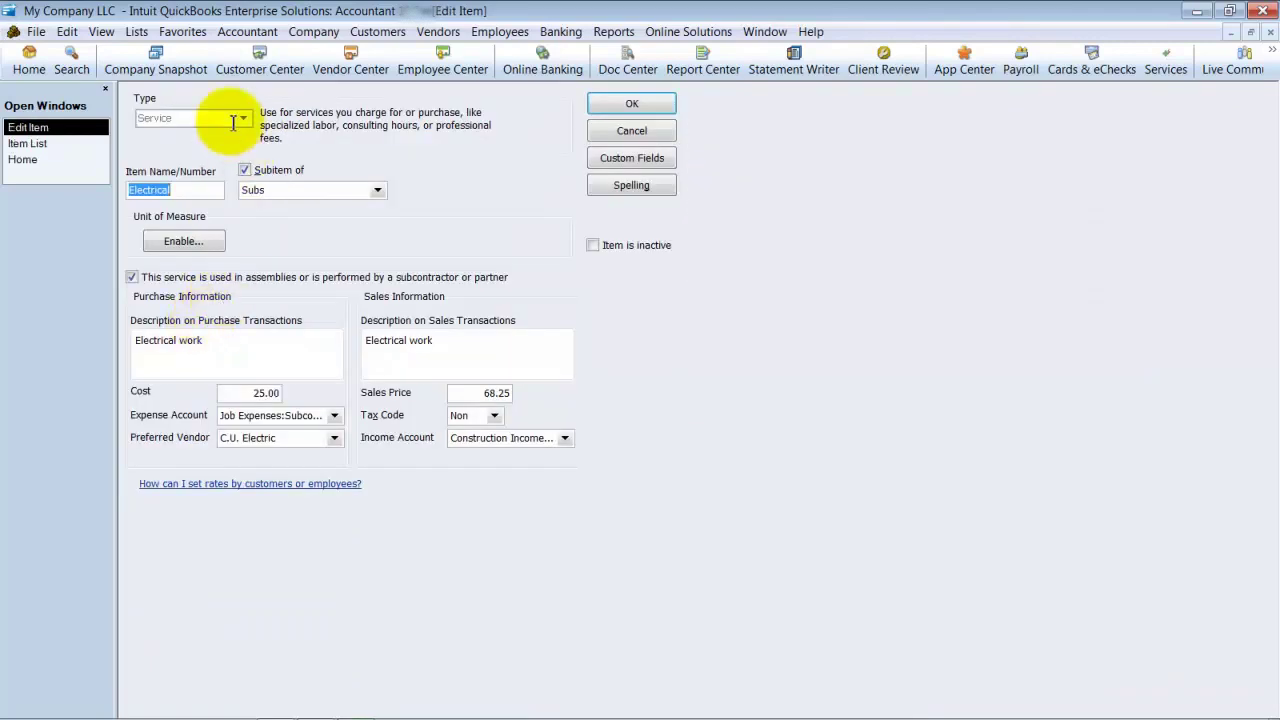
click(190, 189)
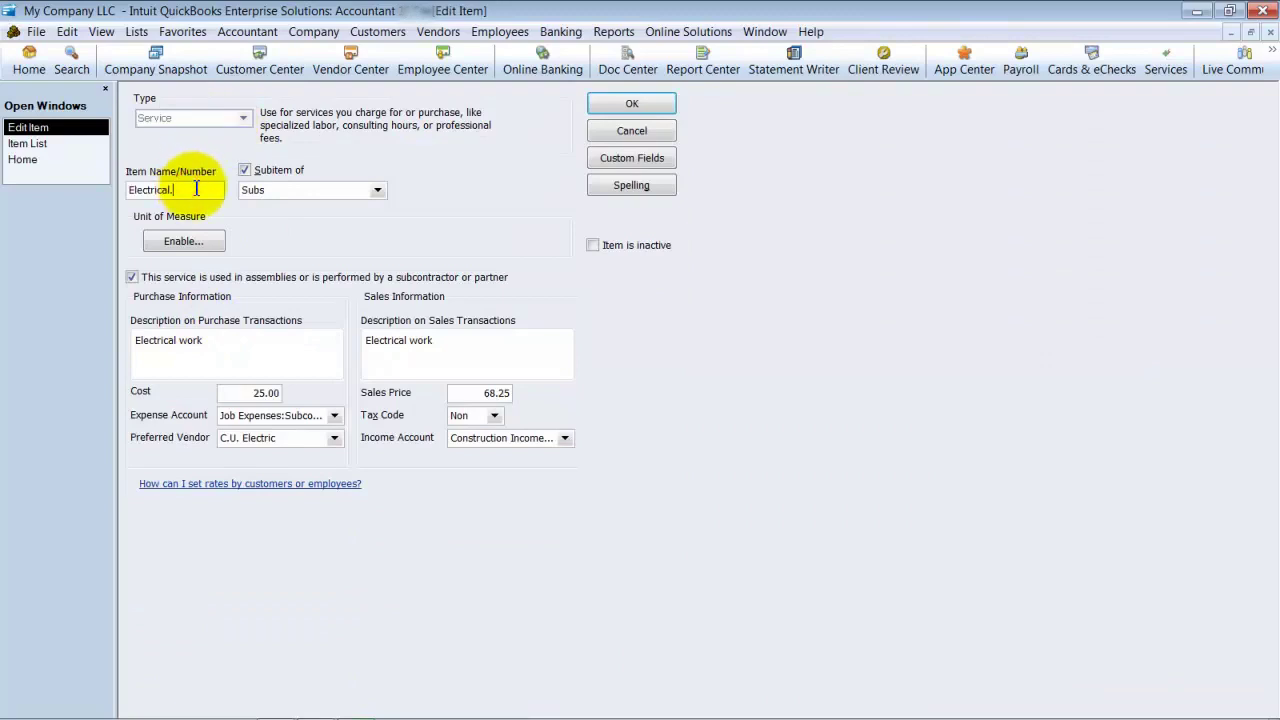
click(626, 104)
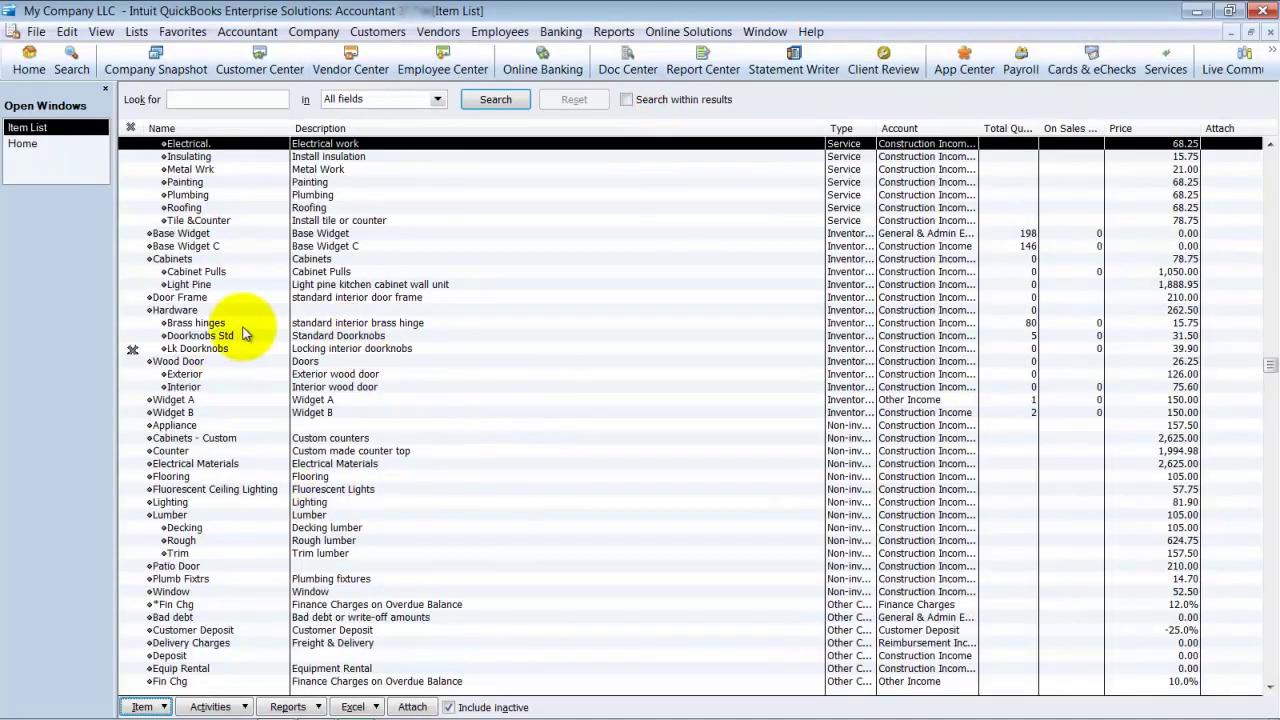
Make the 'Electrical.' service item inactive.
scroll(244, 335, up, 3)
right_click(226, 274)
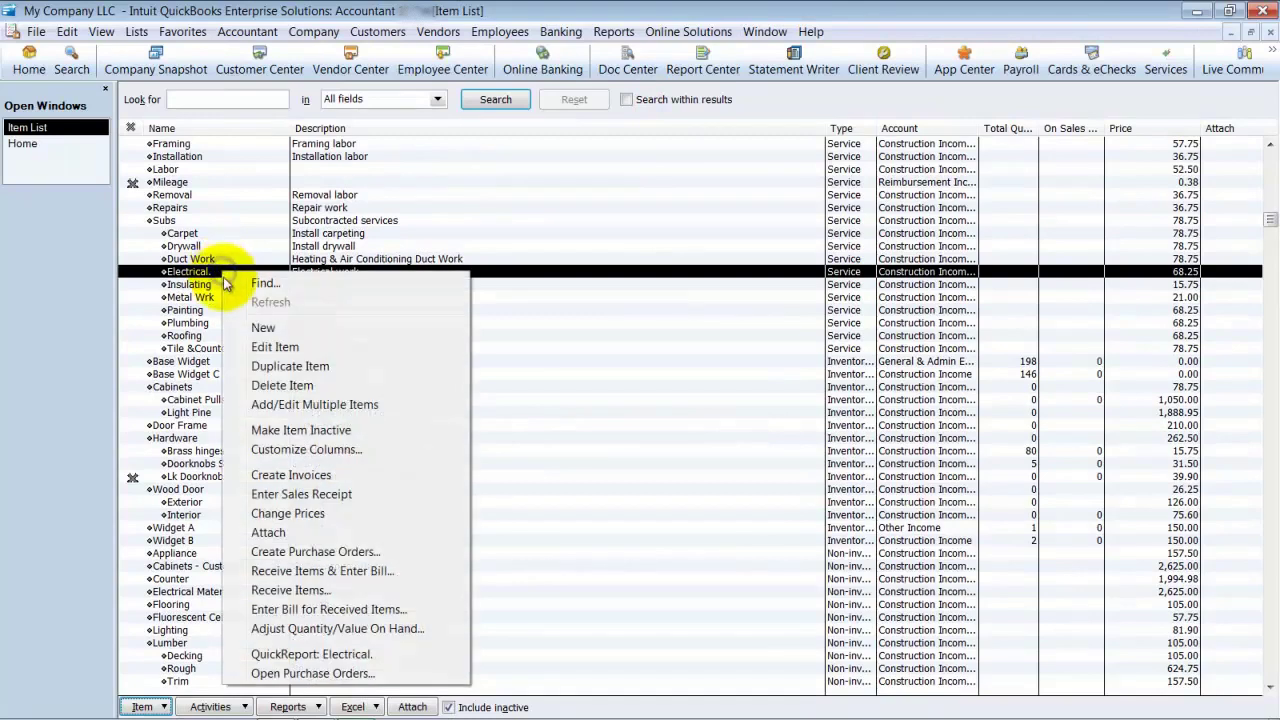
click(272, 430)
scroll(320, 370, up, 2)
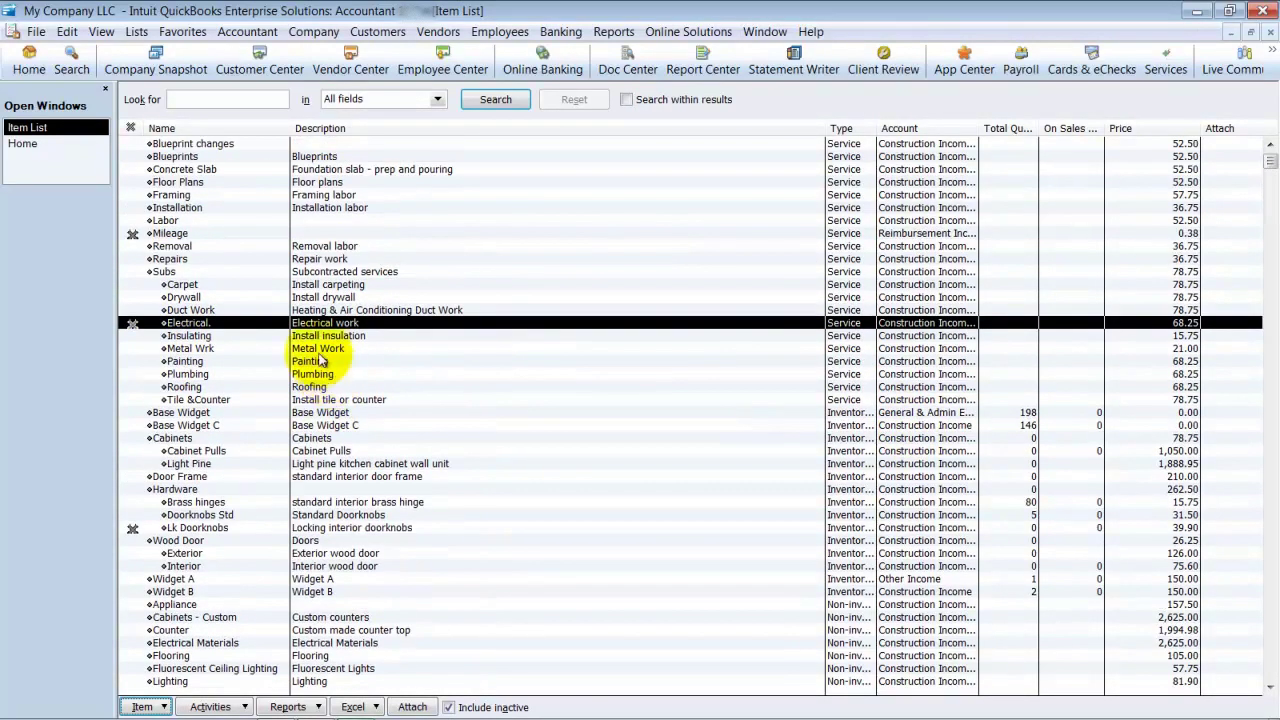
Create inventory part 'Electrical' with Electrical descriptions and Construction Income as income account.
key(ctrl+n)
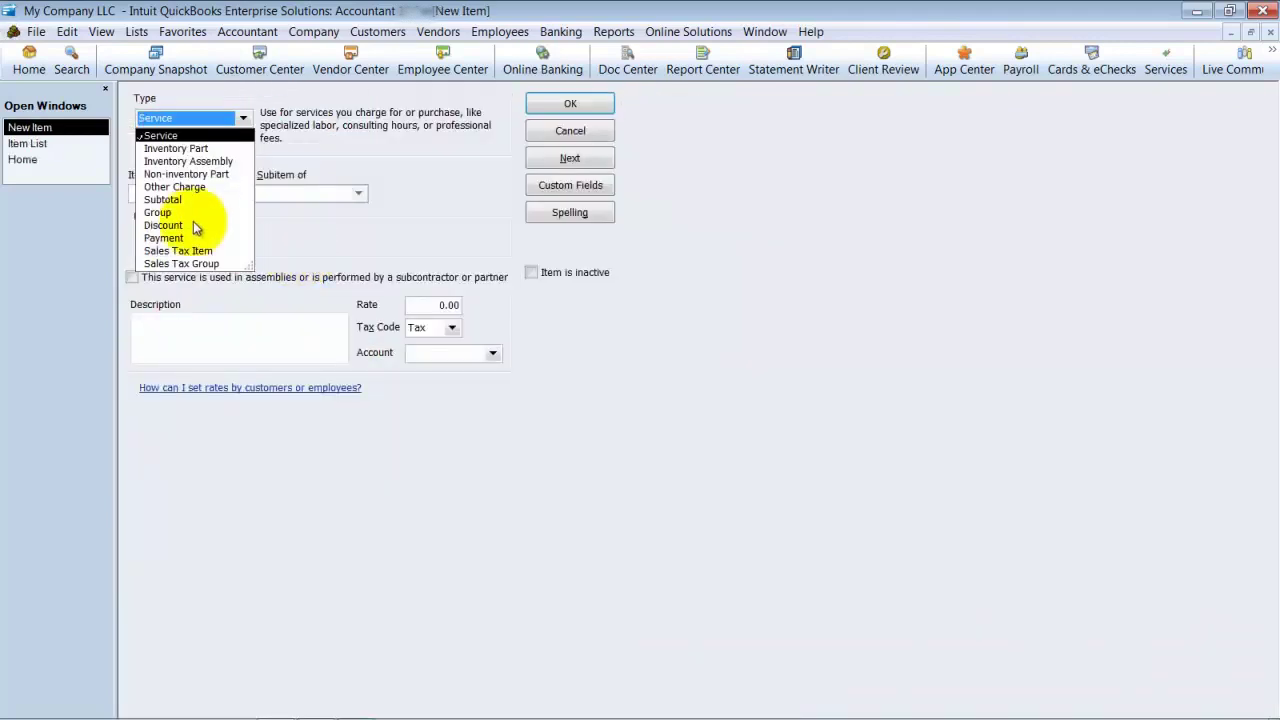
click(190, 148)
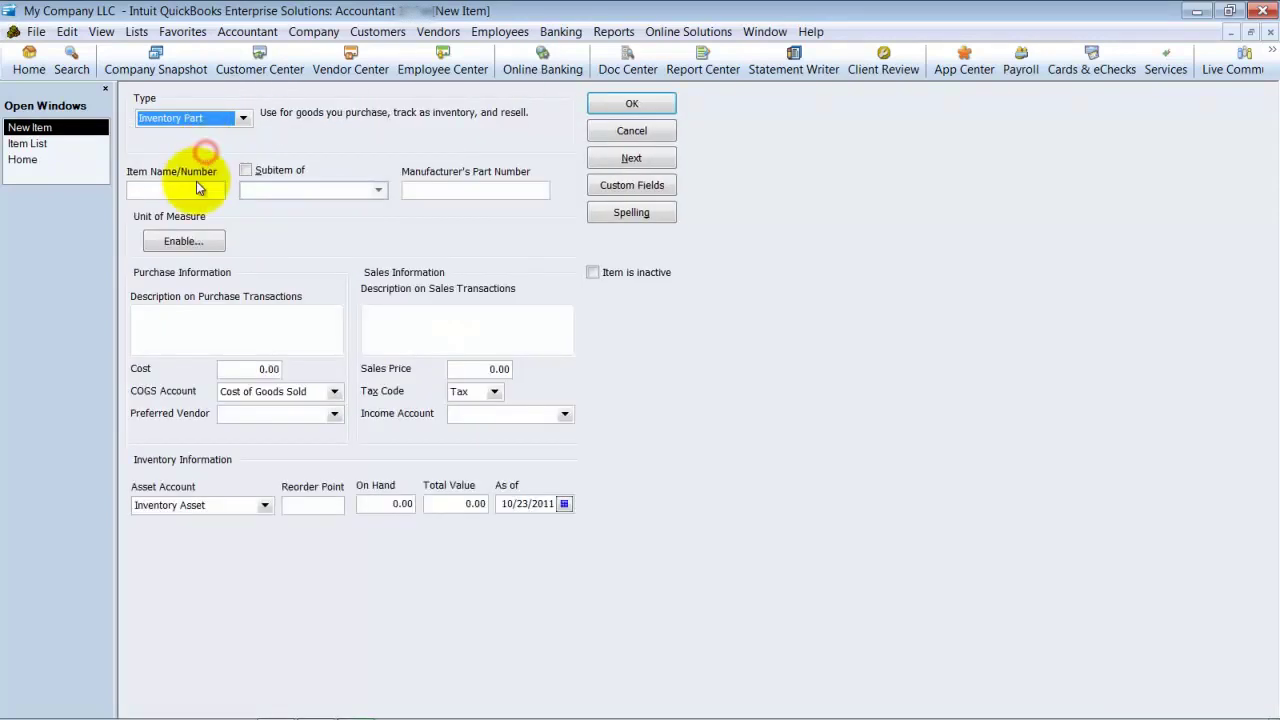
click(196, 185)
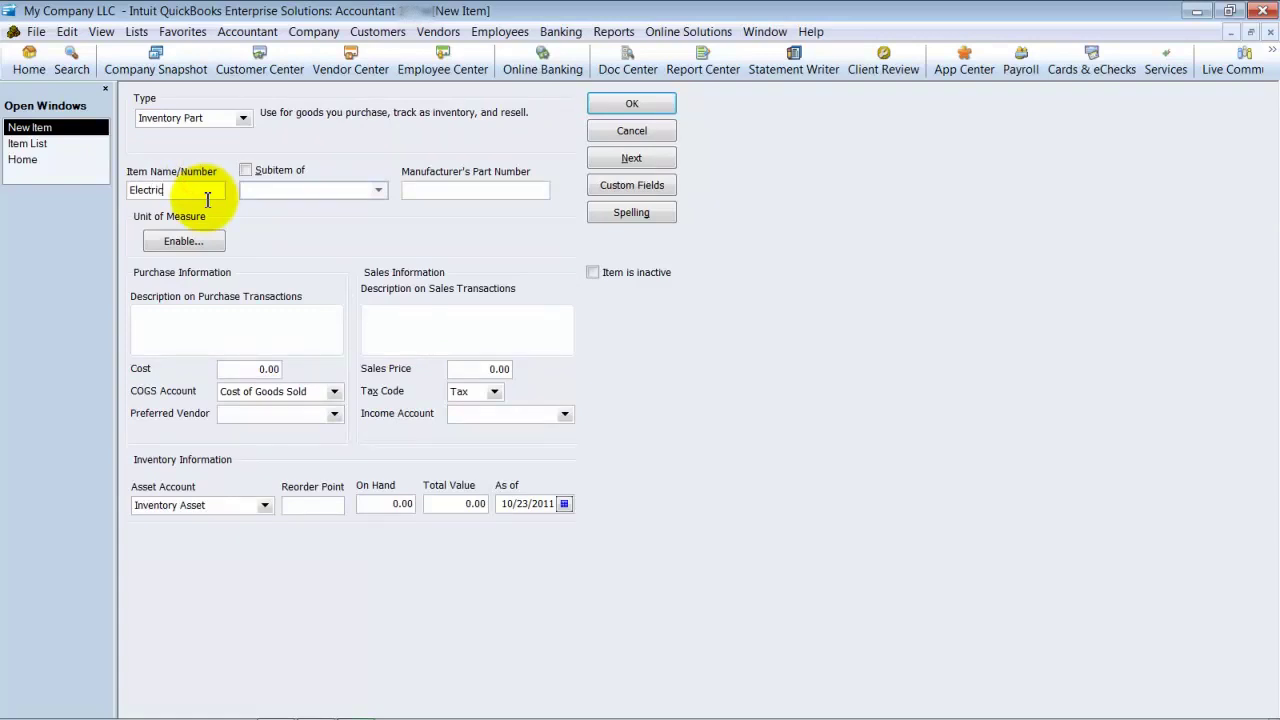
text(Electrical)
click(565, 413)
click(505, 428)
double_click(185, 190)
click(222, 317)
click(443, 323)
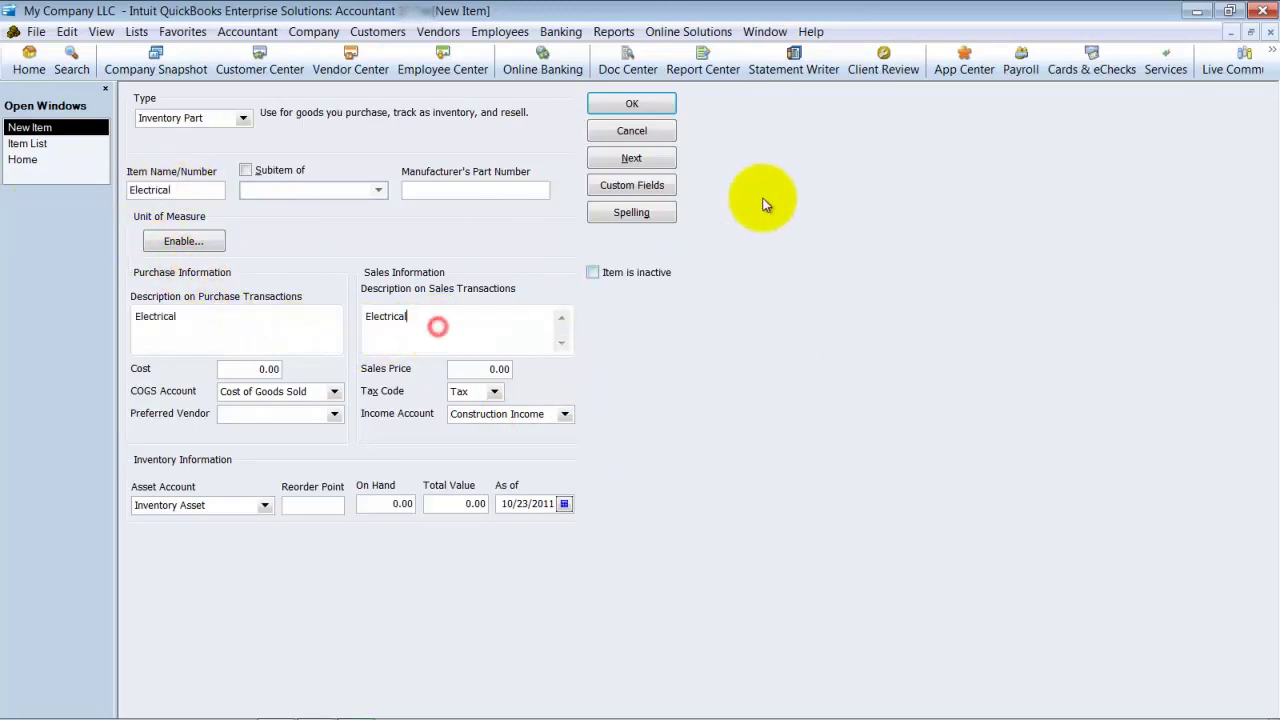
click(629, 107)
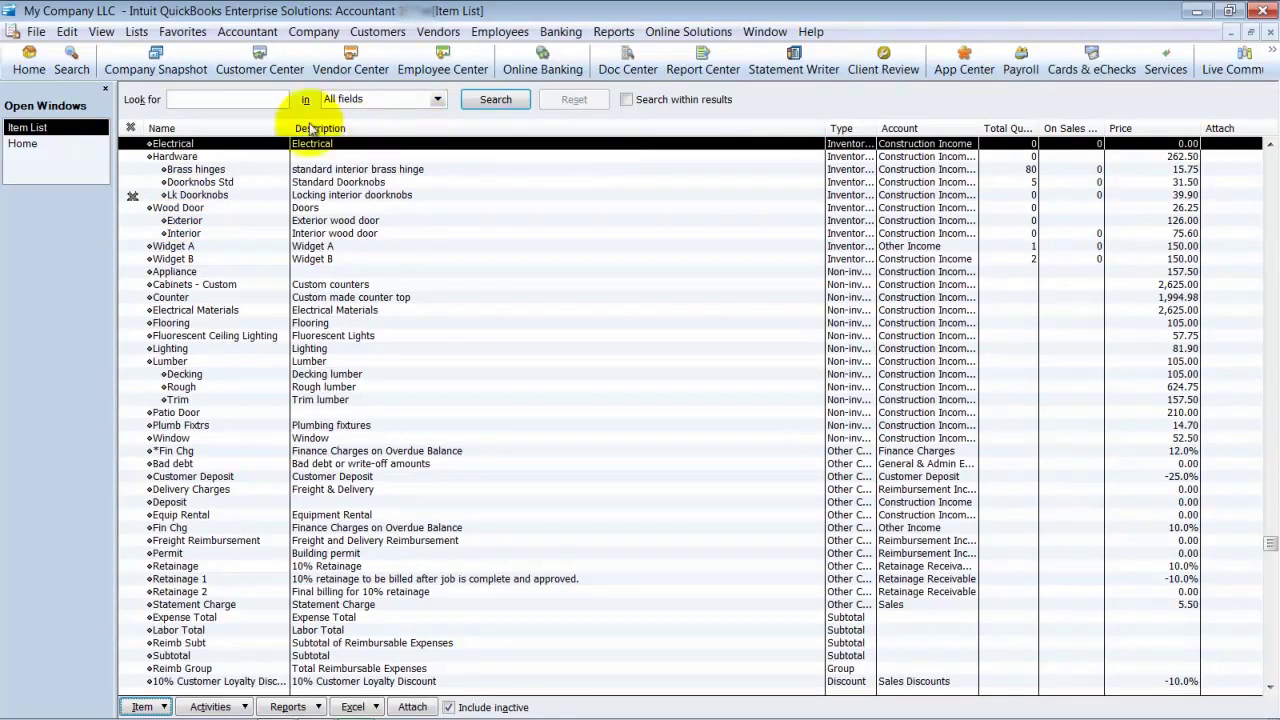
Inspect the type options of the new Electrical item and the Deposit item without changes.
double_click(243, 144)
click(243, 119)
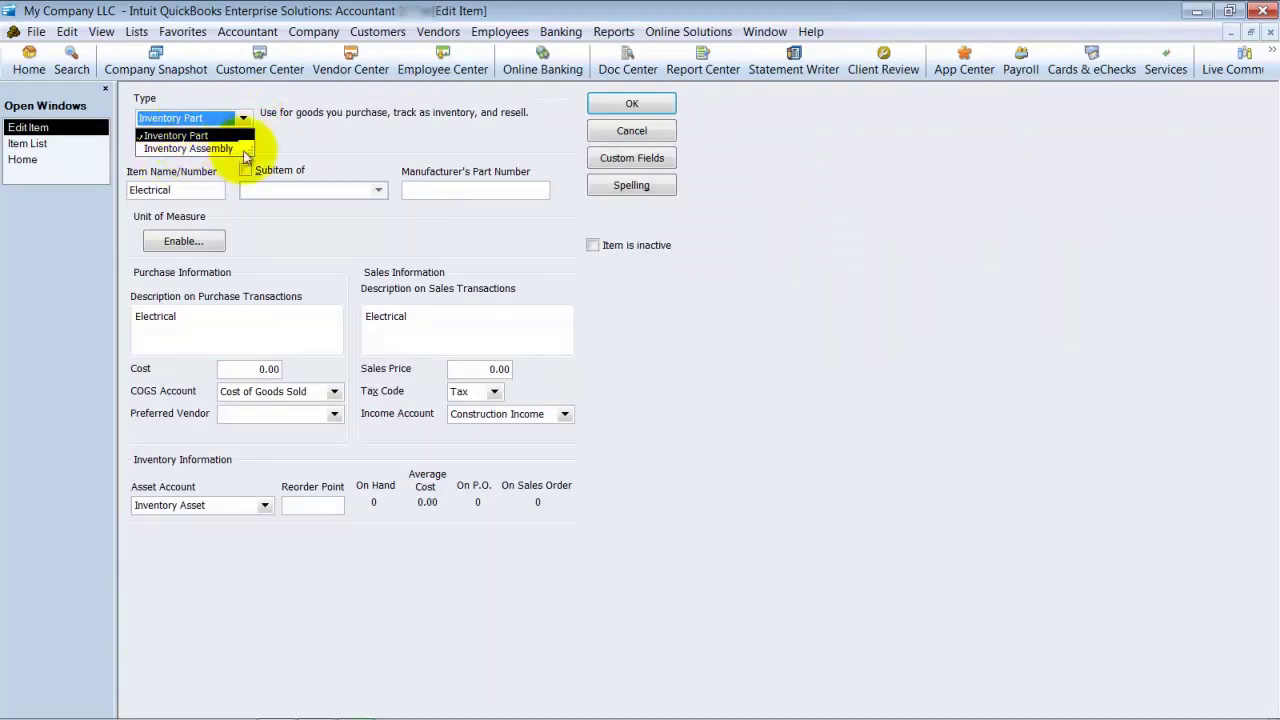
click(645, 106)
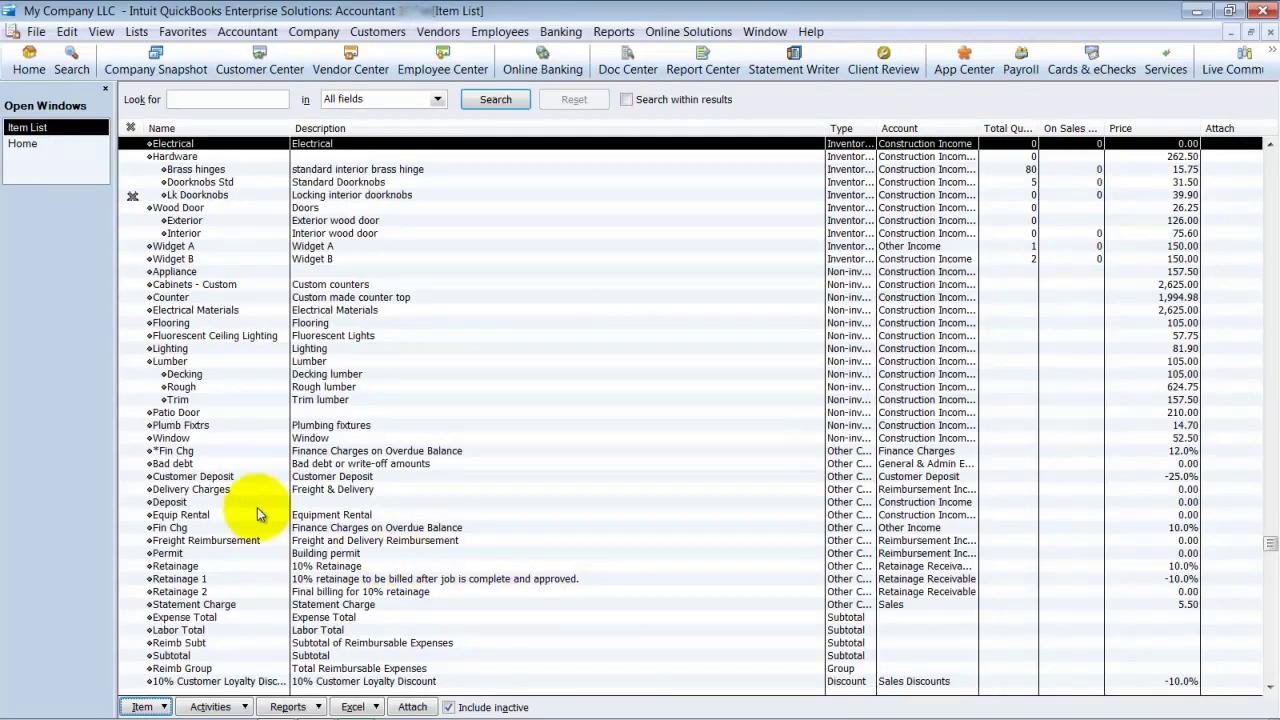
click(256, 503)
double_click(256, 507)
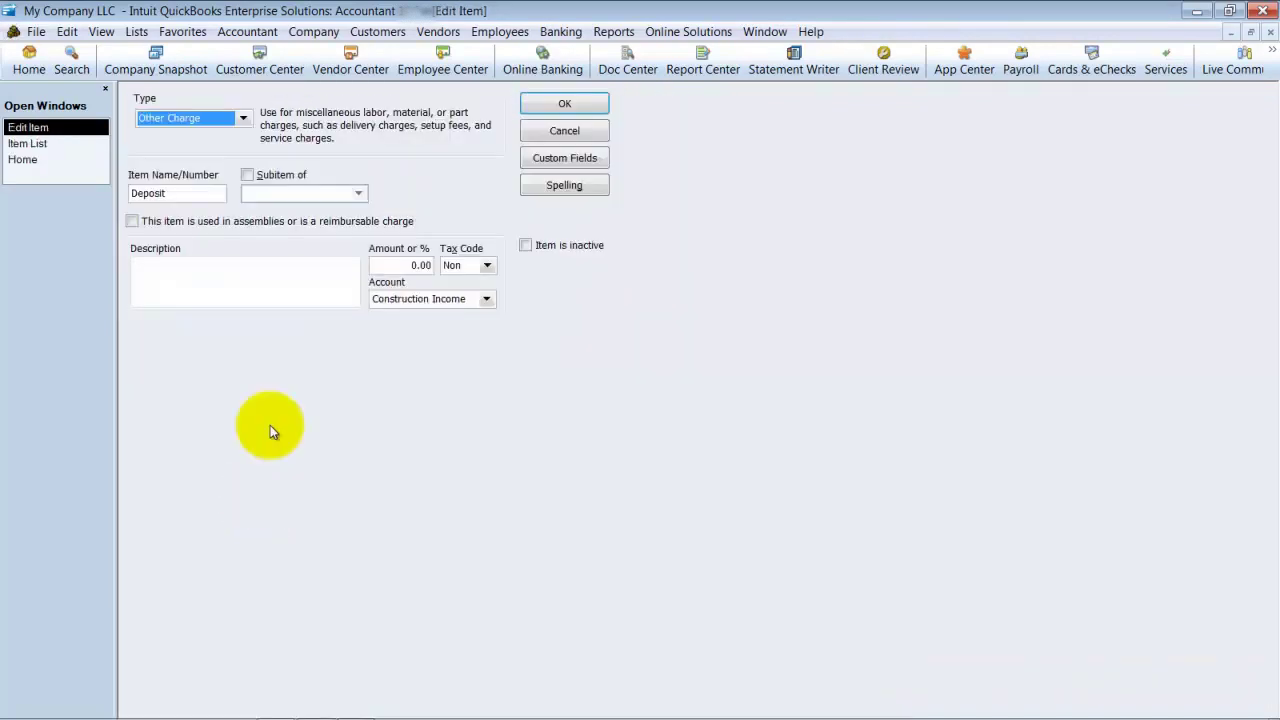
click(243, 118)
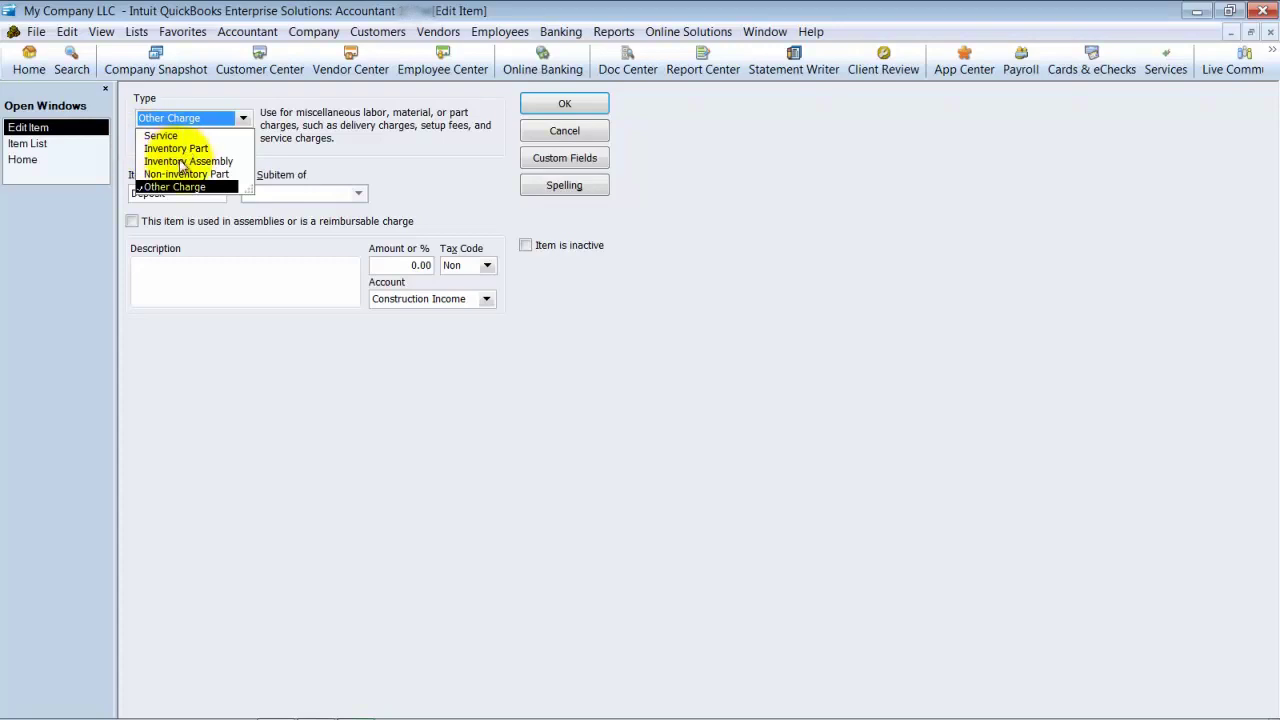
click(587, 107)
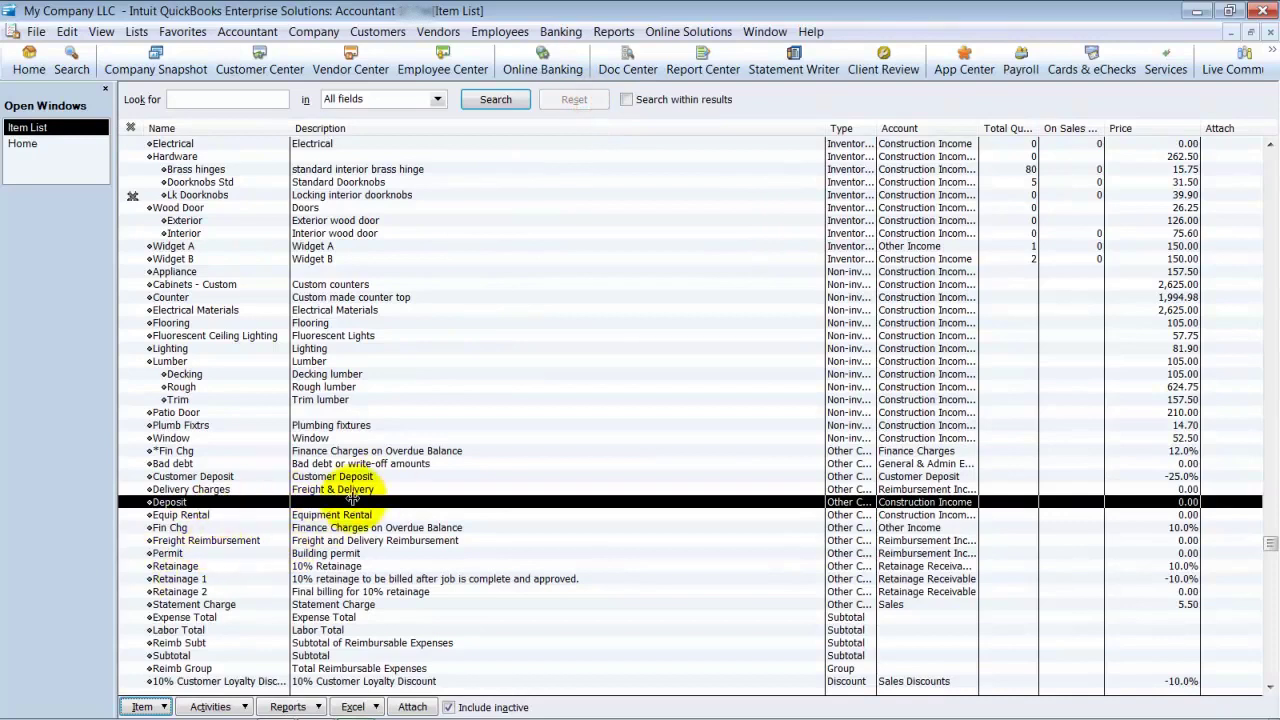
Widen the Type column to full names and check Counter's types, keeping Non-inventory Part.
double_click(876, 128)
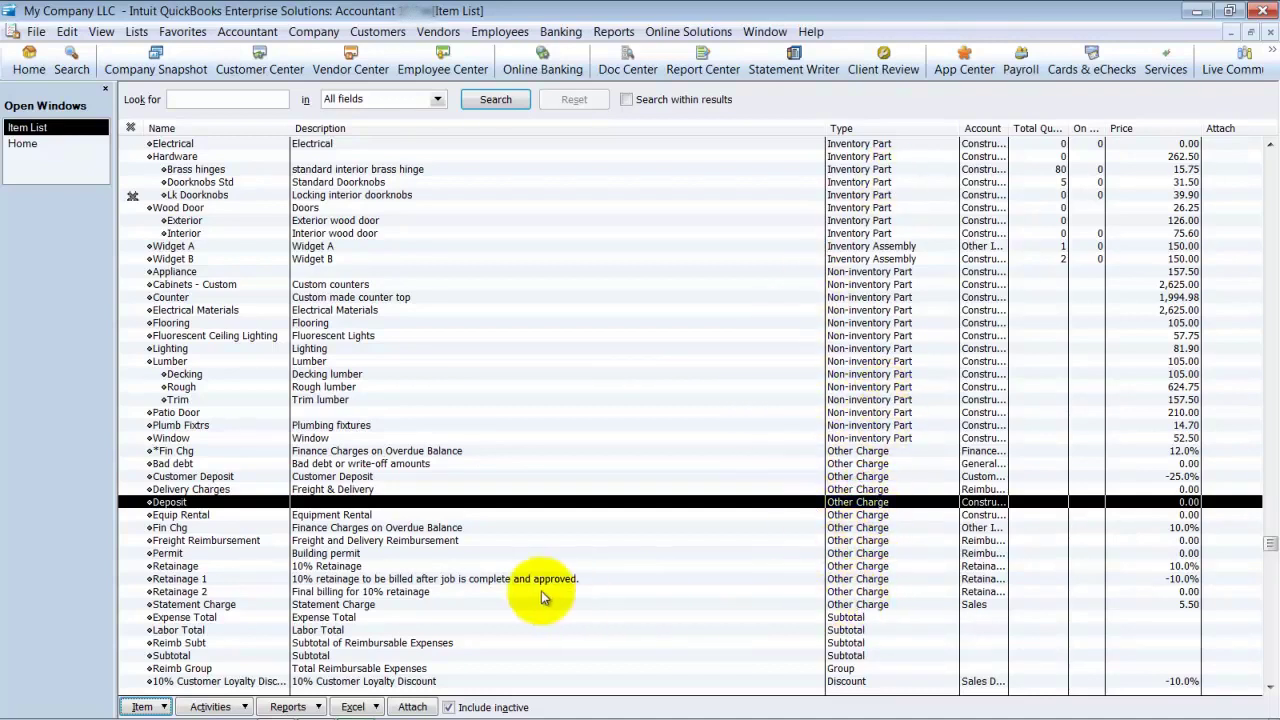
double_click(850, 296)
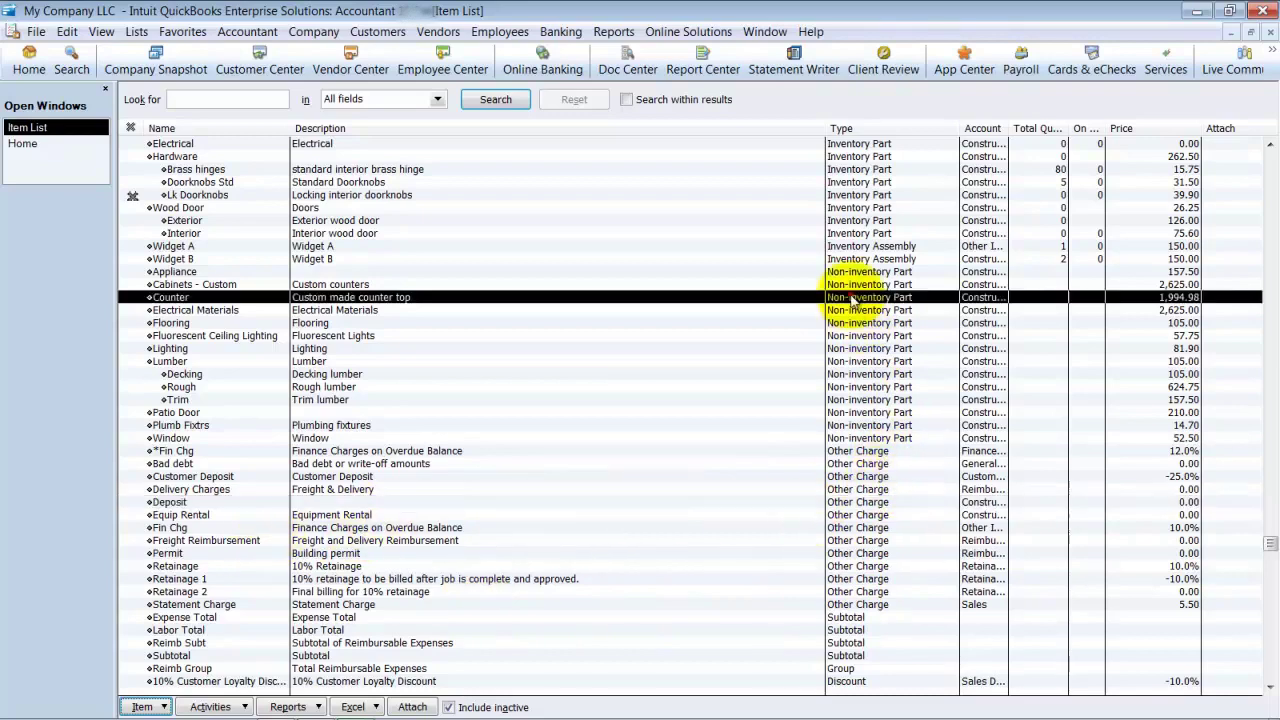
click(243, 119)
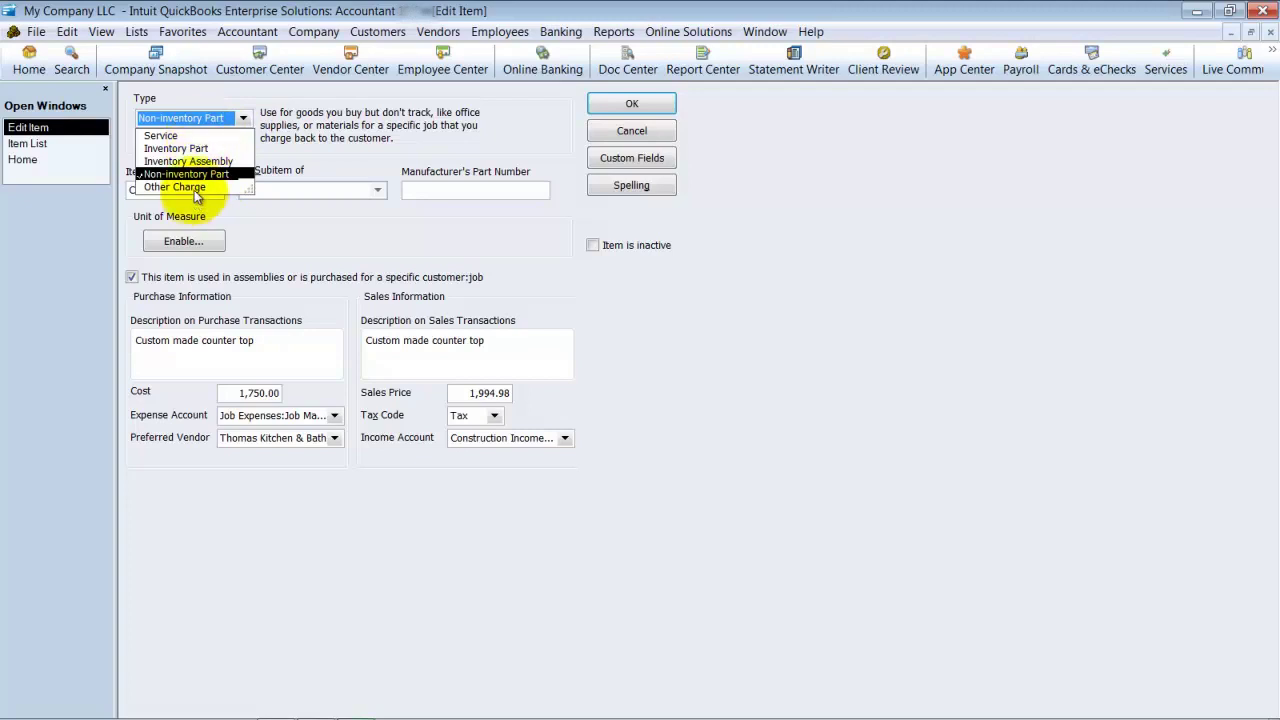
click(603, 113)
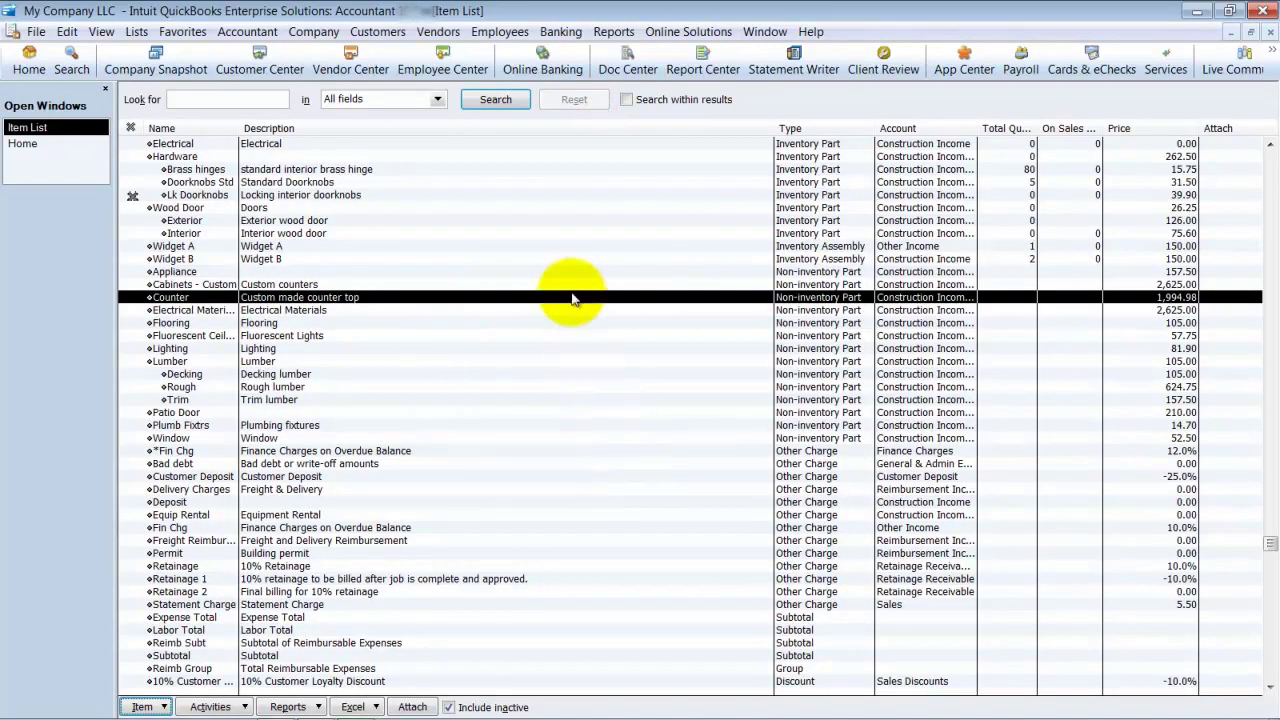
Open the QuickReport for Subs:Electrical. and select invoice 127.
scroll(495, 347, up, 6)
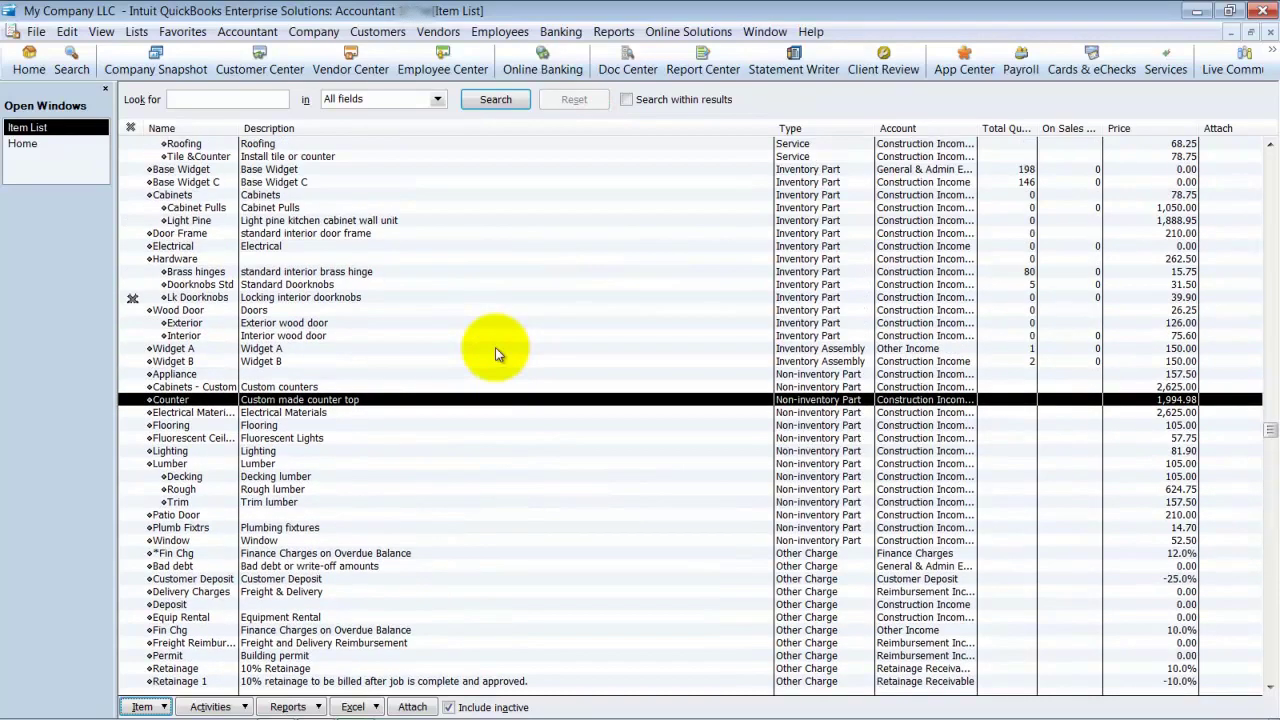
scroll(495, 347, up, 3)
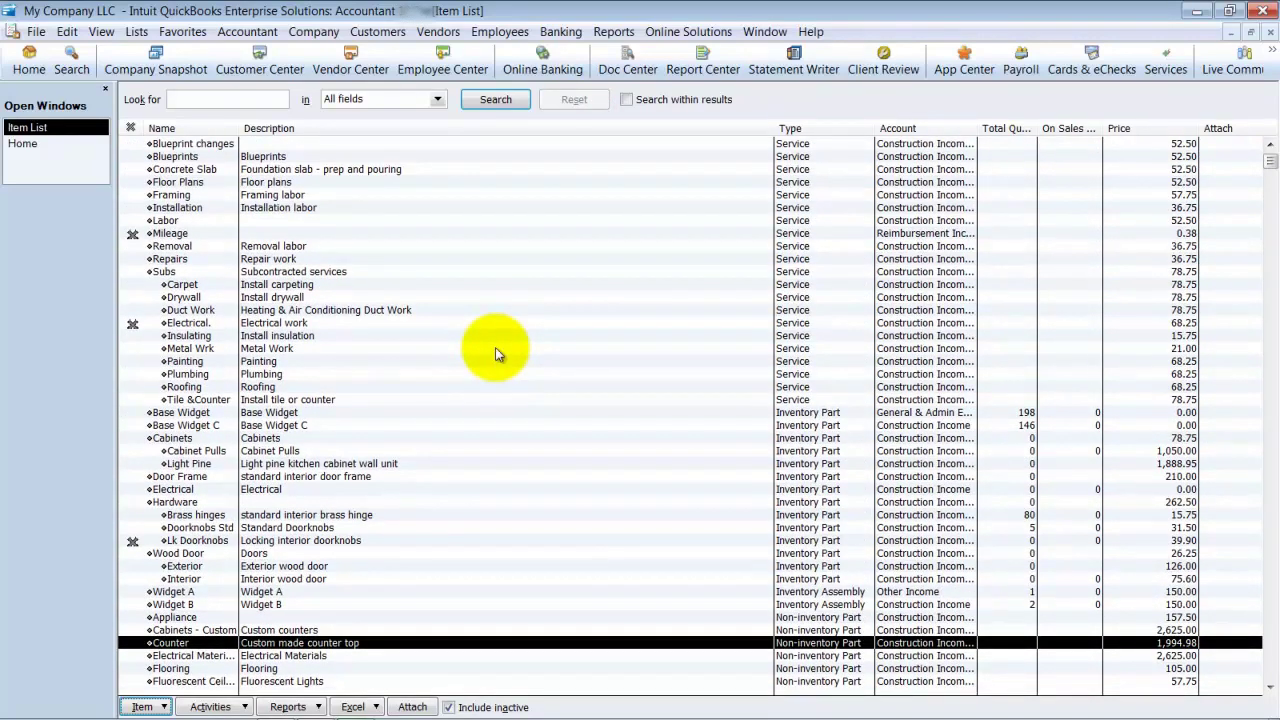
click(186, 324)
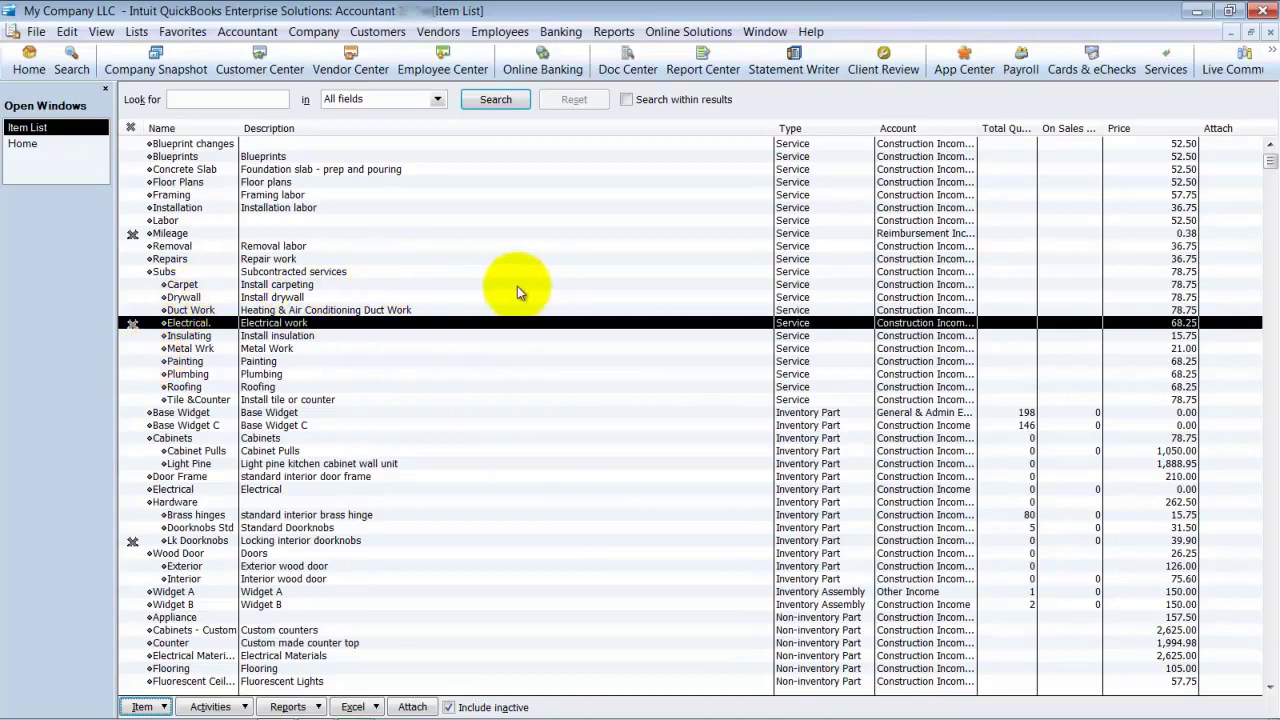
key(ctrl+q)
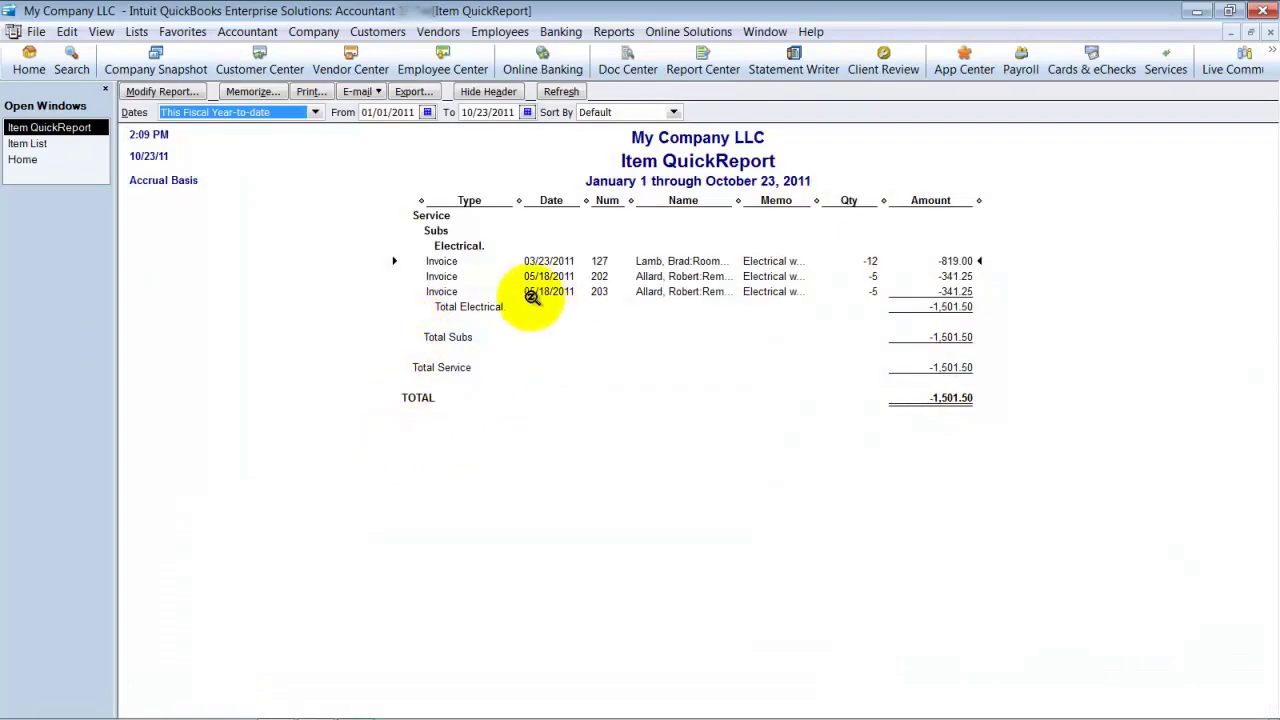
click(540, 261)
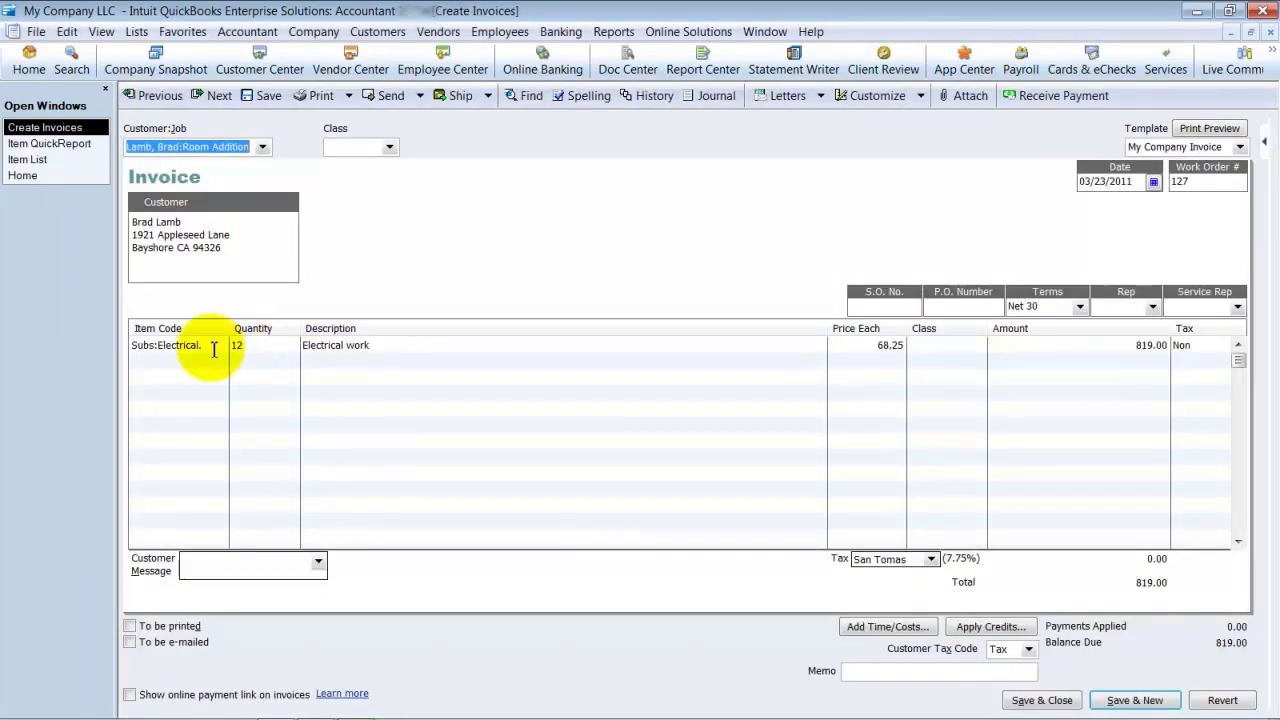
Change invoice 127's line item to Electrical with amount 819.00 and save it.
click(211, 345)
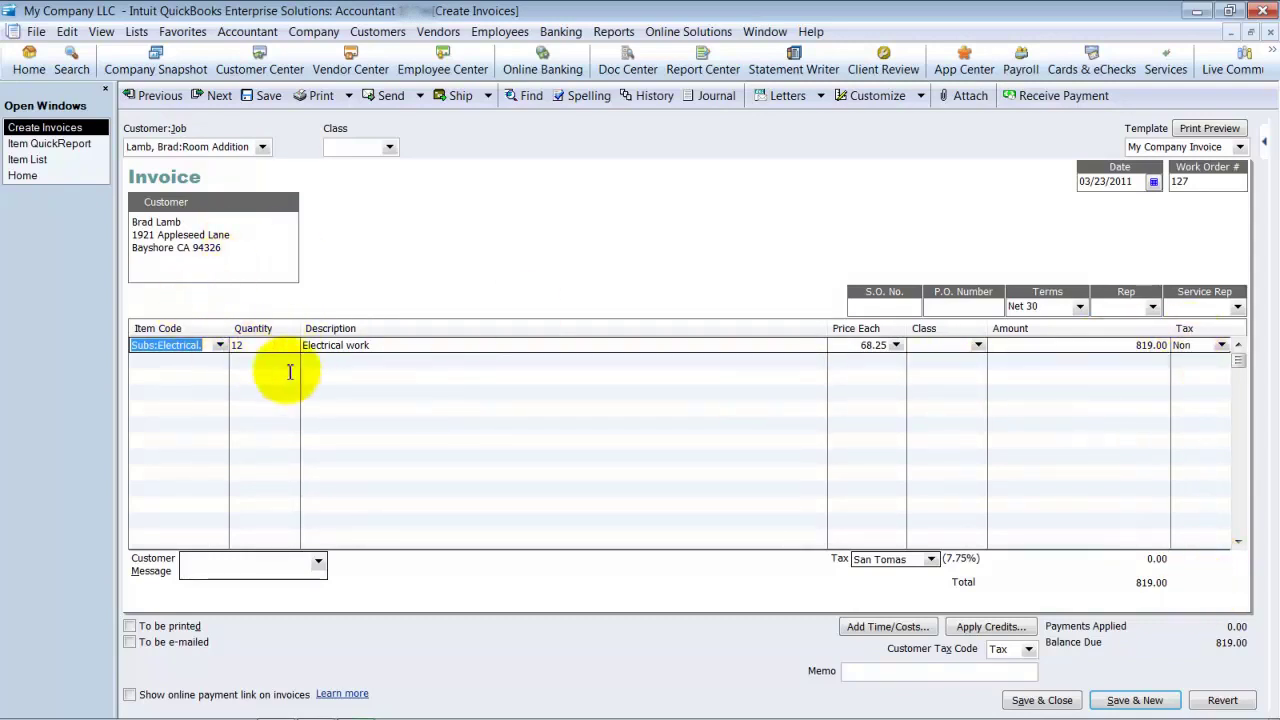
click(220, 345)
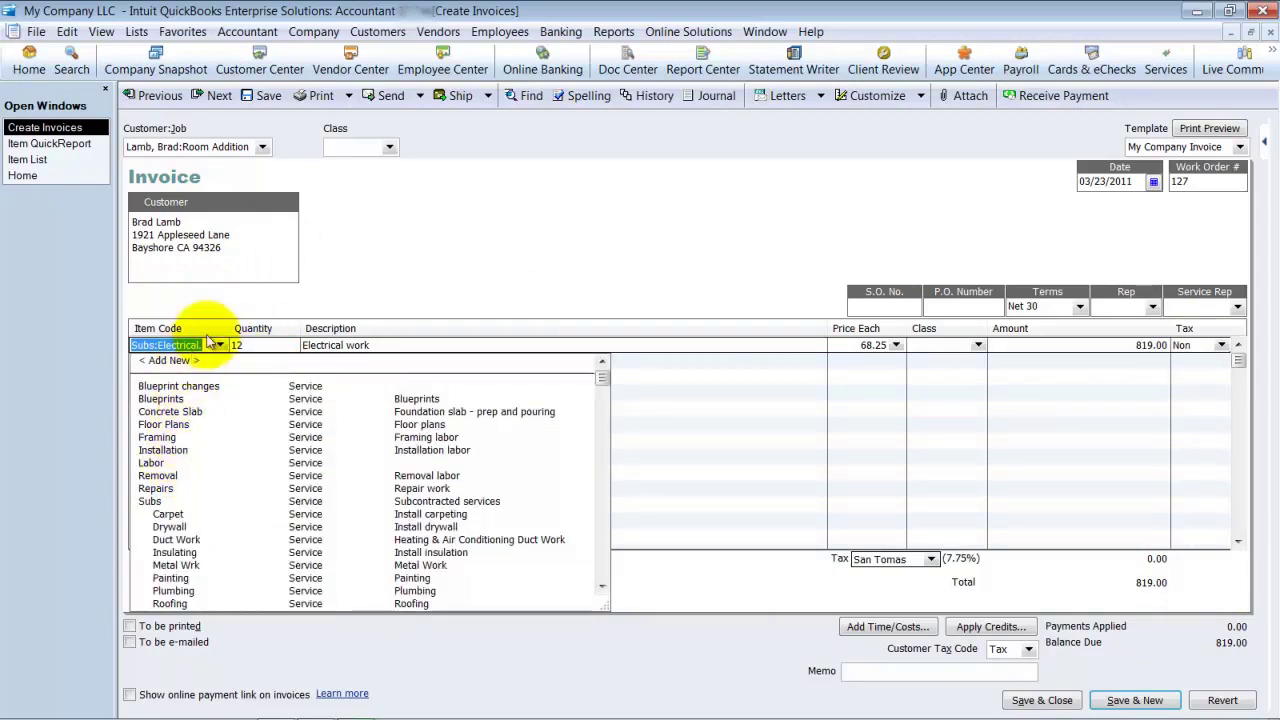
text(Ele)
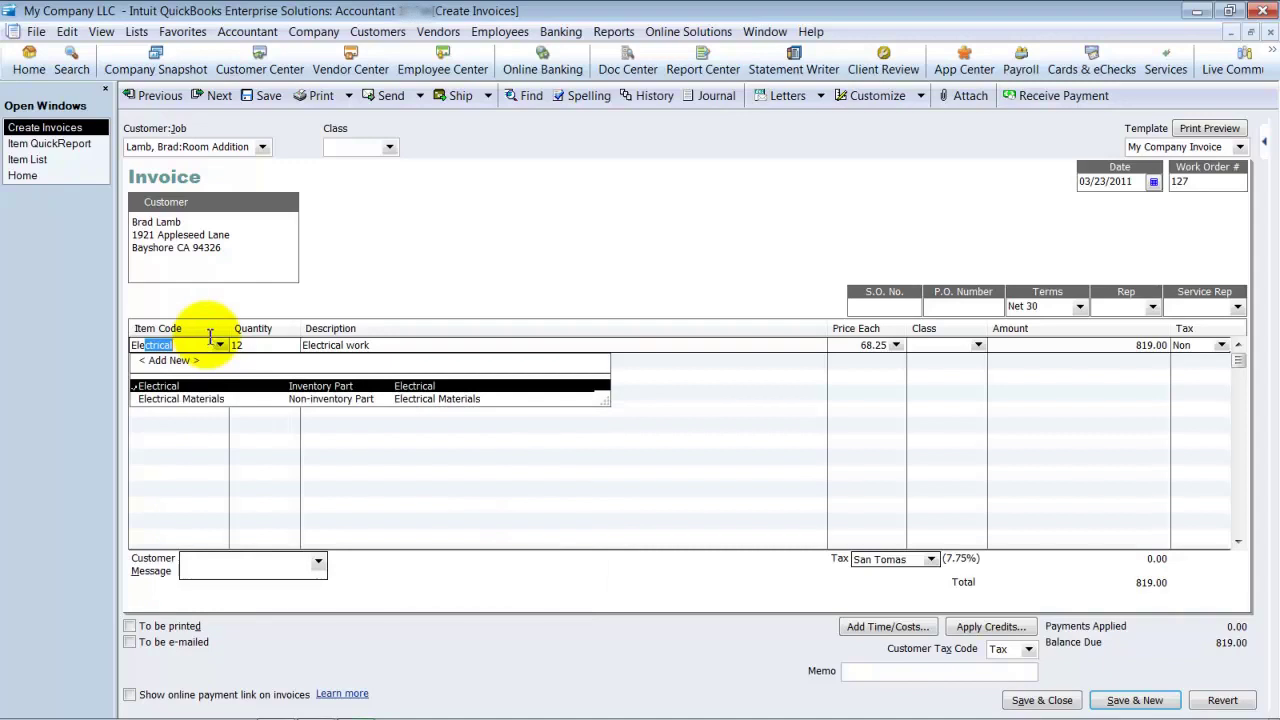
key(Tab)
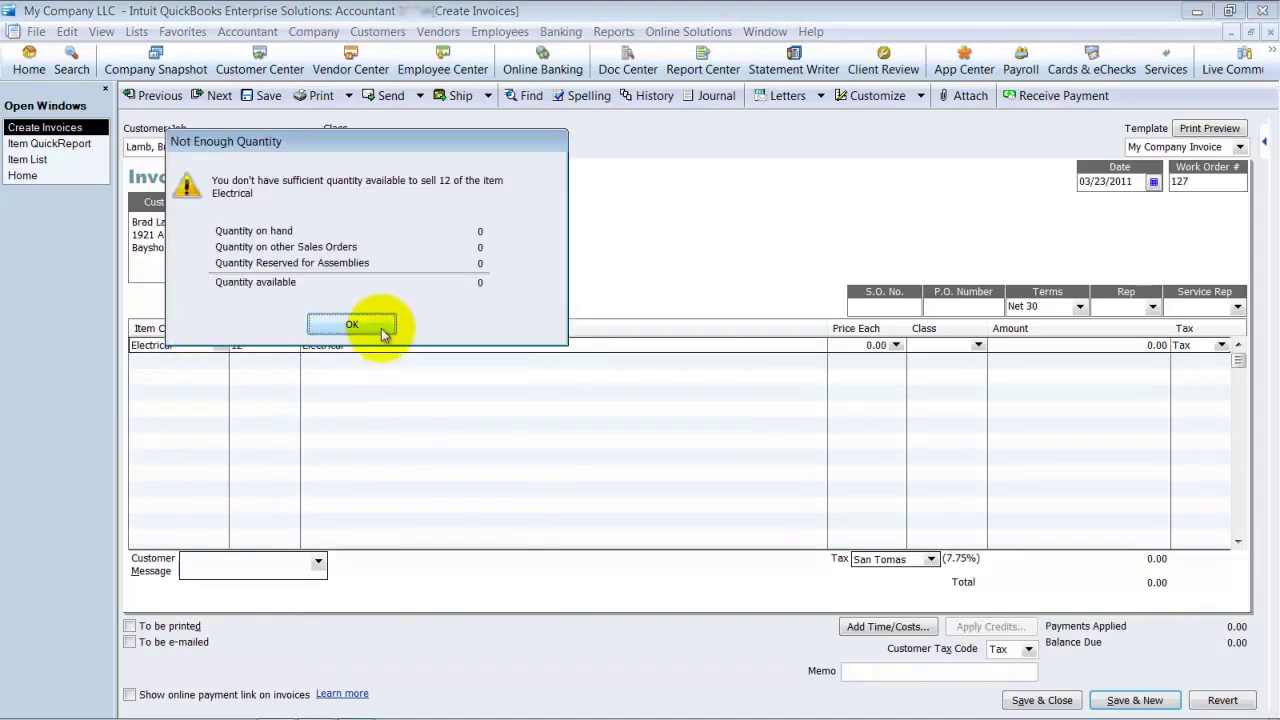
click(378, 325)
click(706, 346)
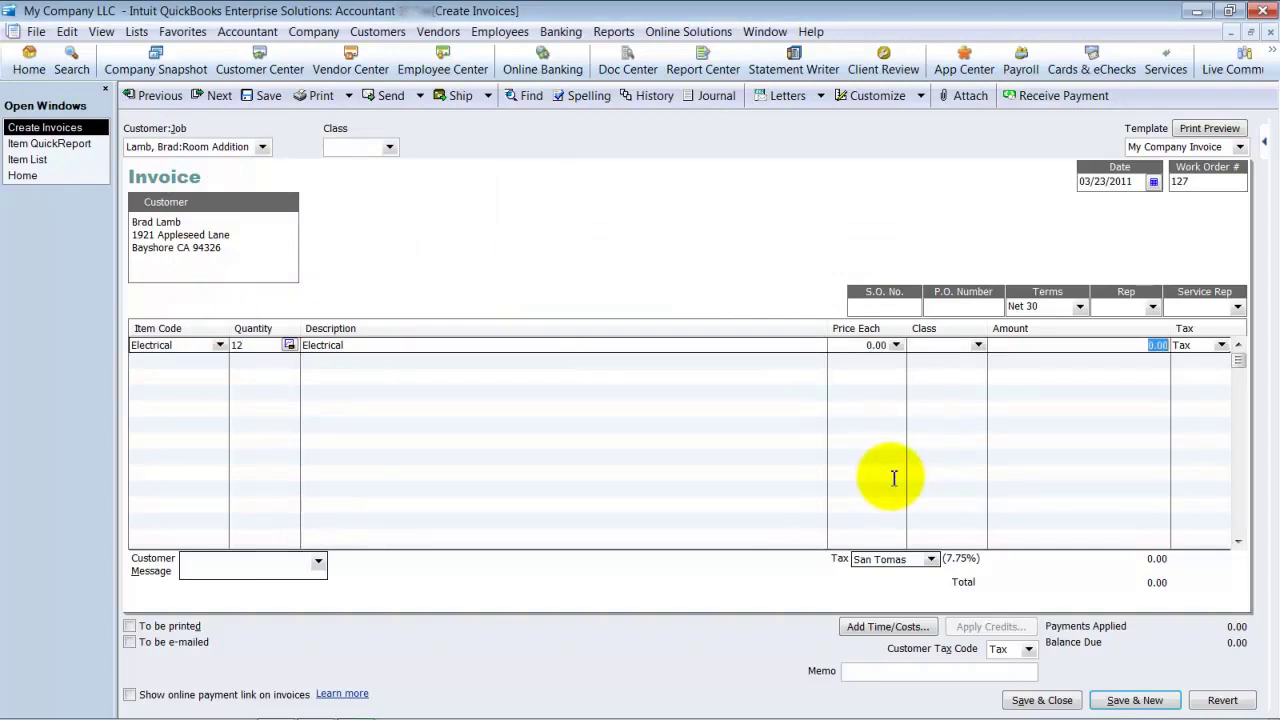
text(819)
key(Tab)
key(Tab)
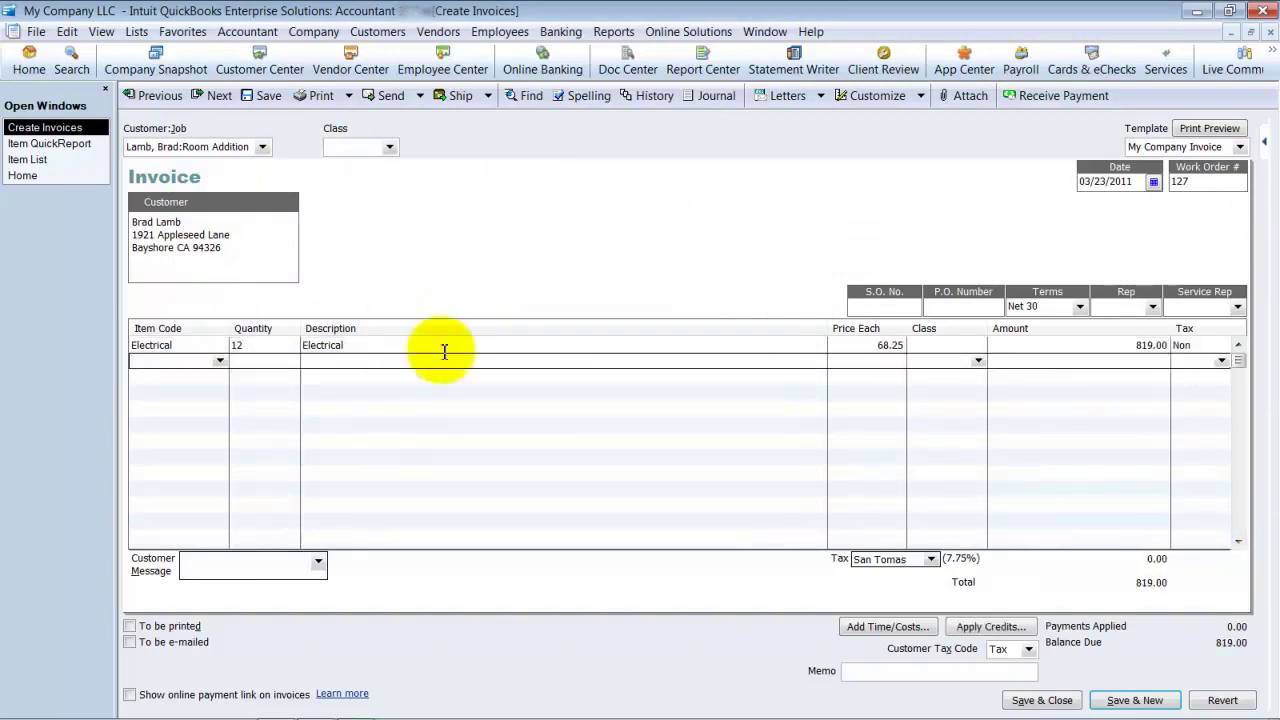
click(1050, 700)
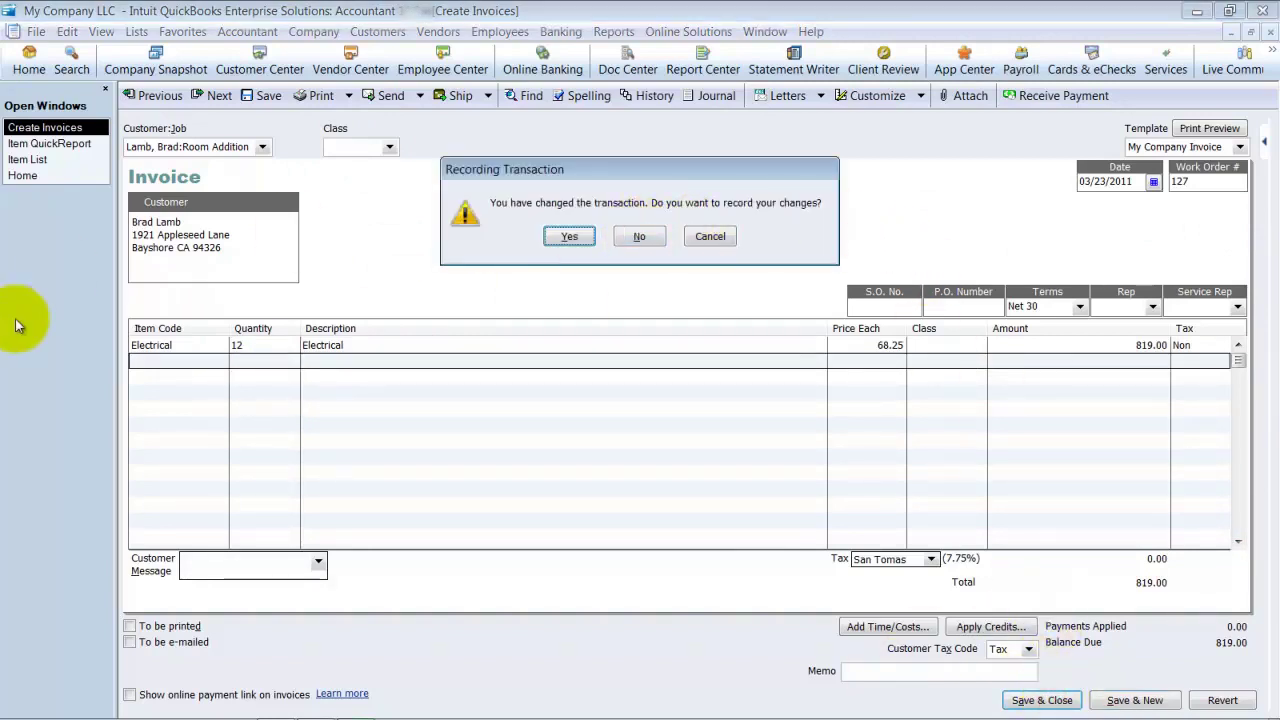
click(569, 236)
Open invoice 203 and switch its first line to the Electrical item, dismissing stock warnings.
click(607, 339)
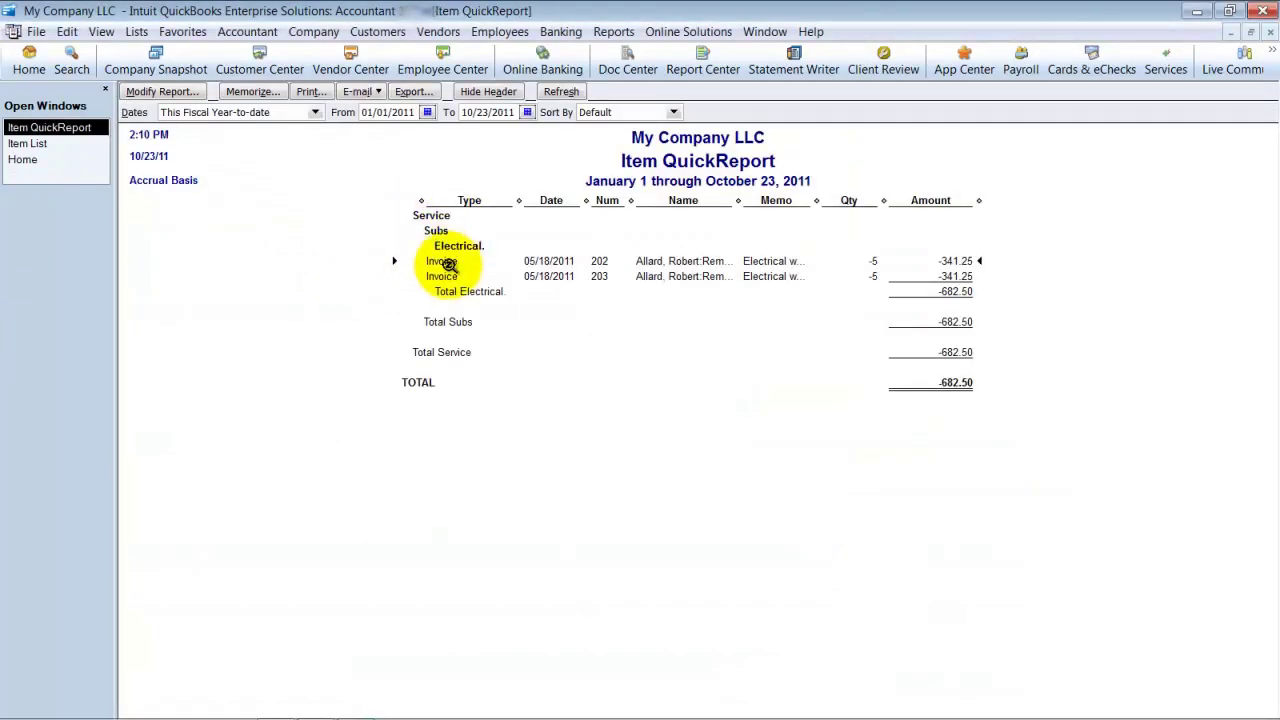
click(442, 274)
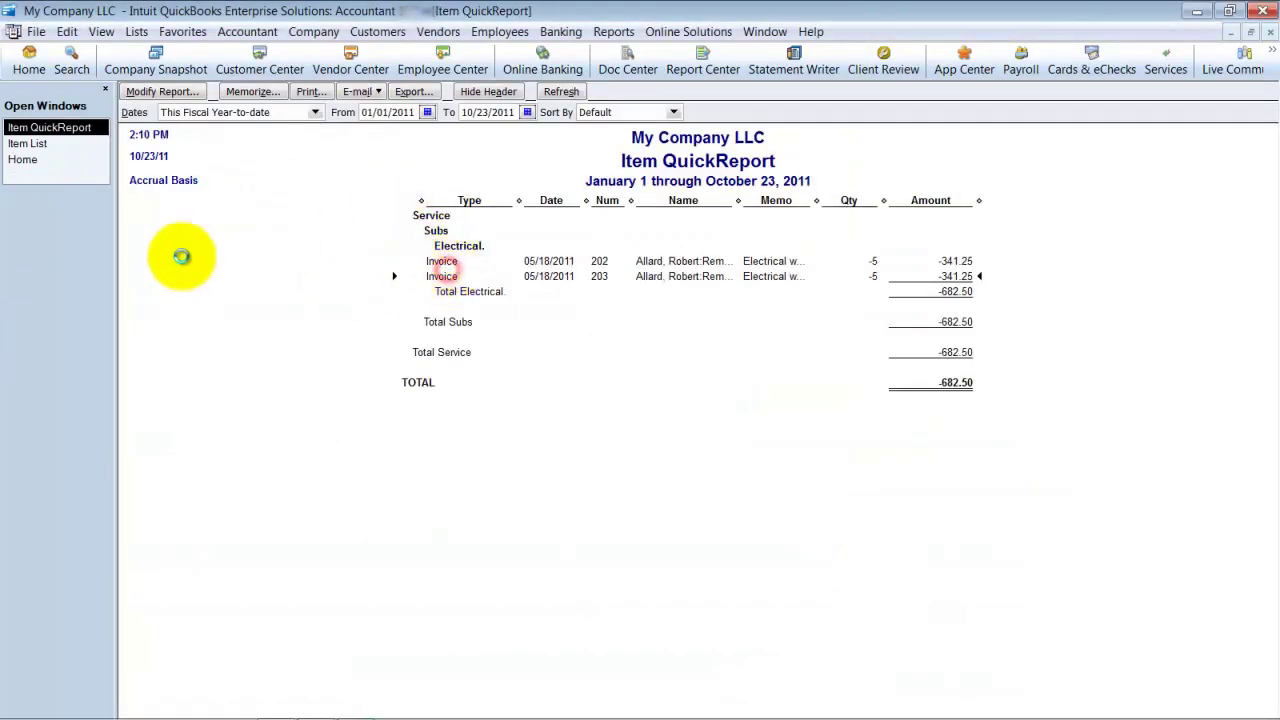
double_click(464, 274)
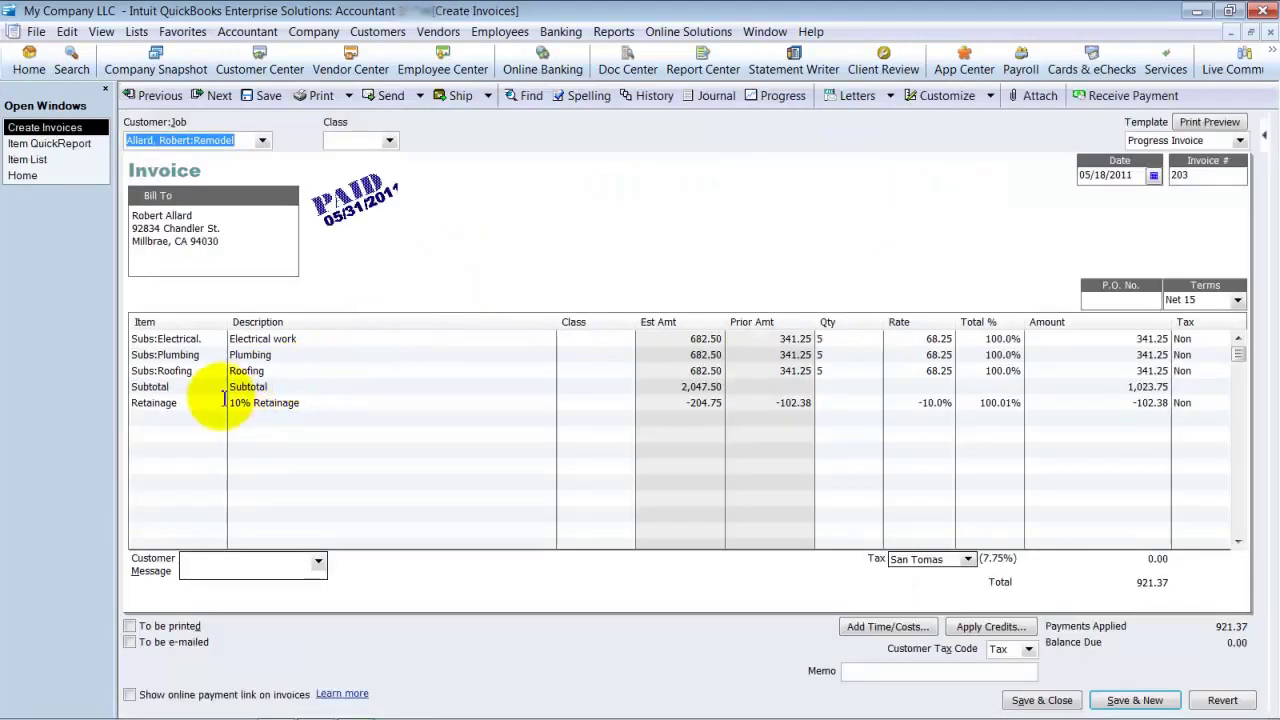
click(200, 338)
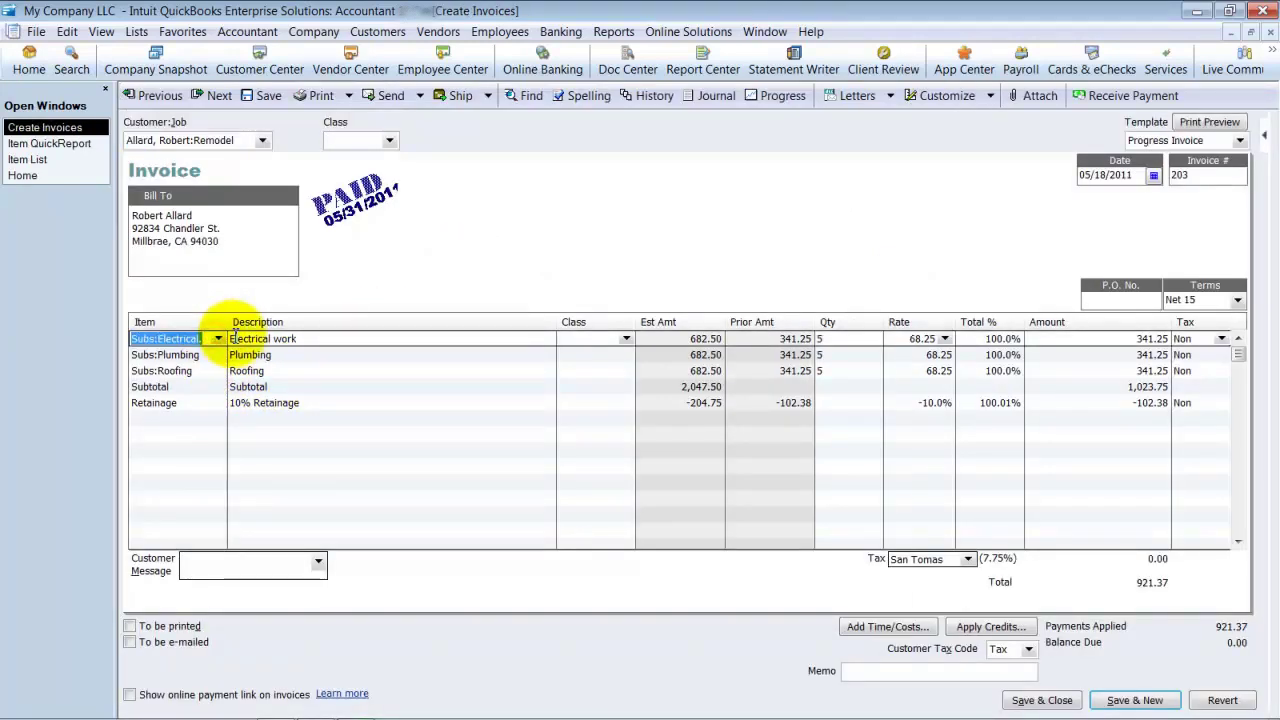
text(Electrical)
key(Tab)
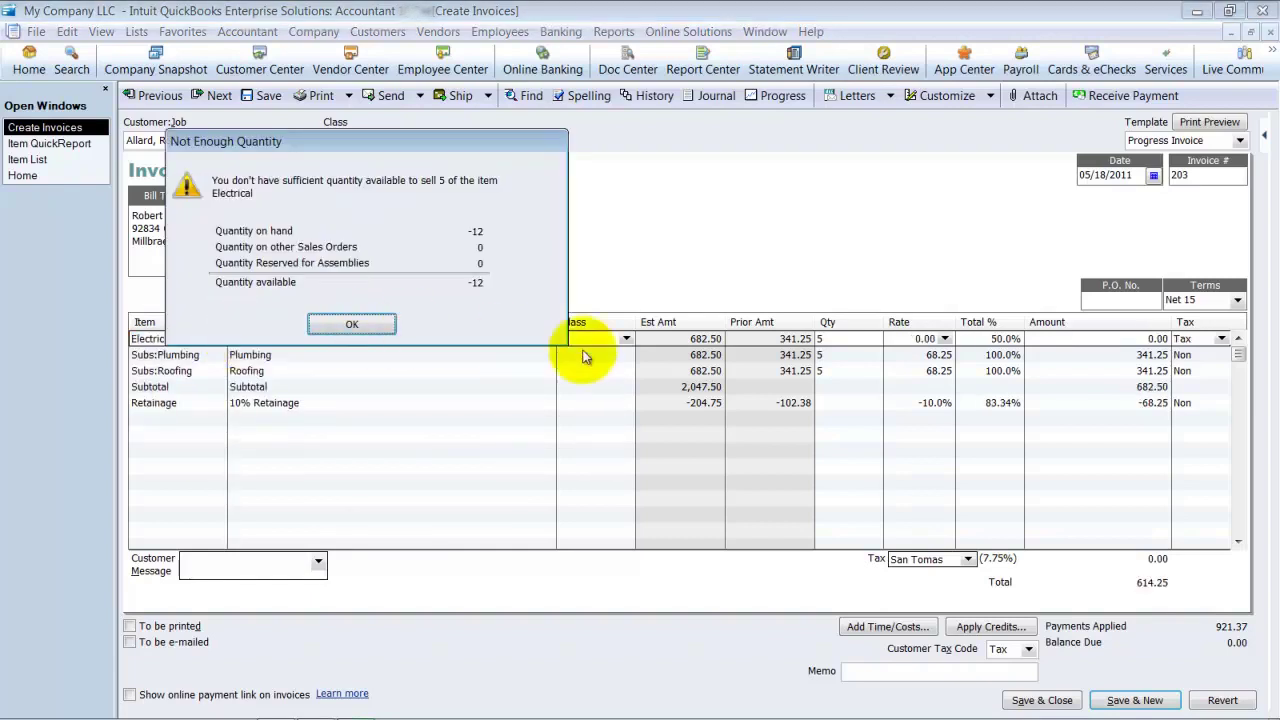
click(351, 324)
click(686, 343)
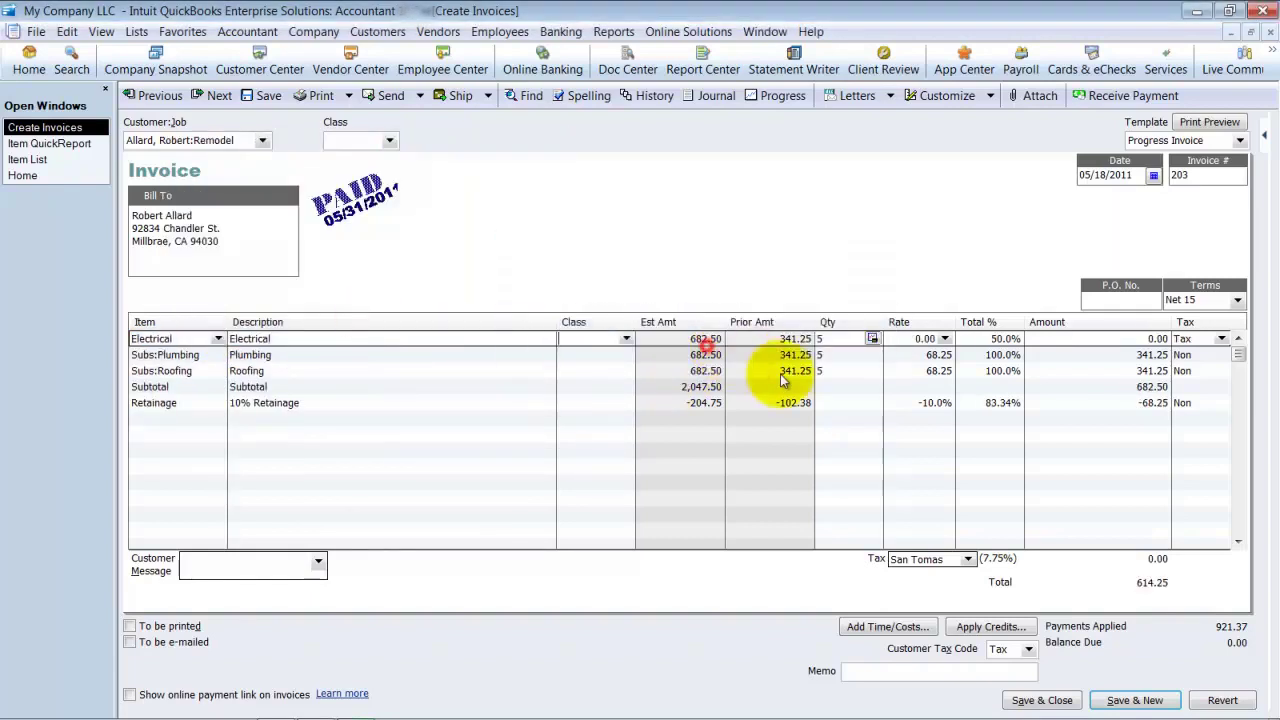
Set the line amount to 341.25, save invoice 203 and skip the spell check.
key(Tab)
key(Tab)
key(Tab)
text(341.25)
key(Tab)
key(Tab)
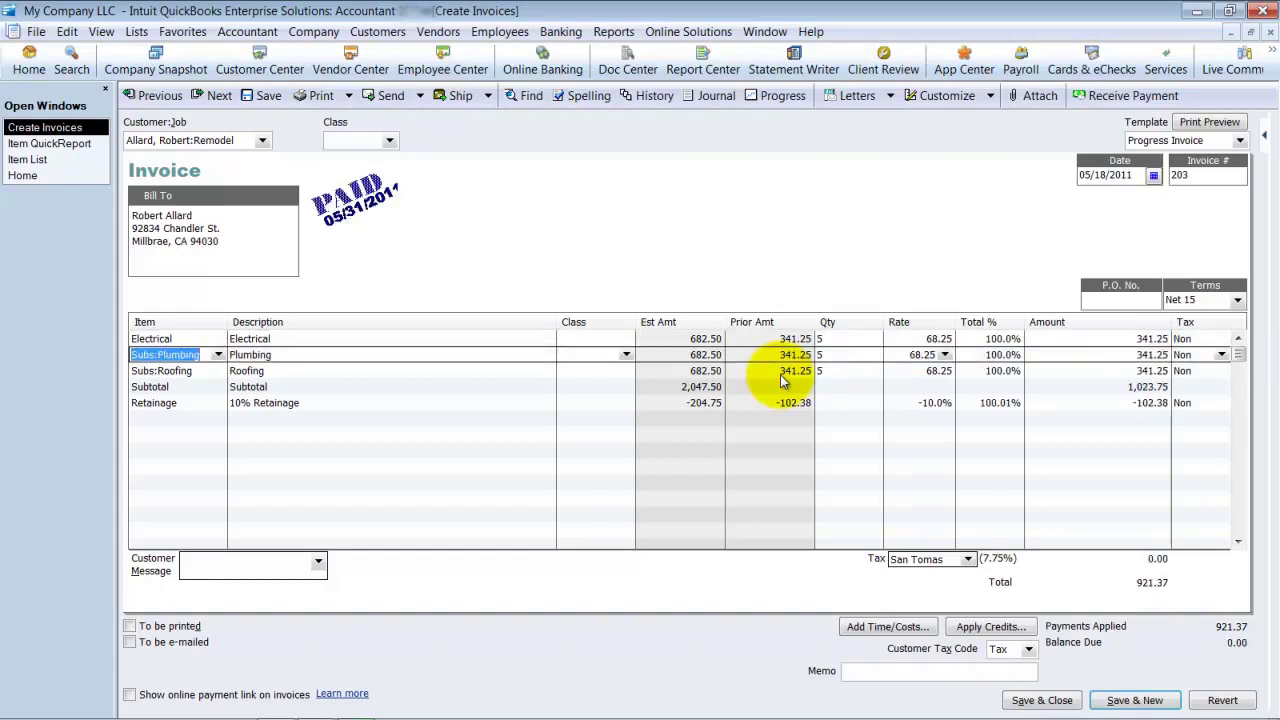
click(1042, 700)
key(Return)
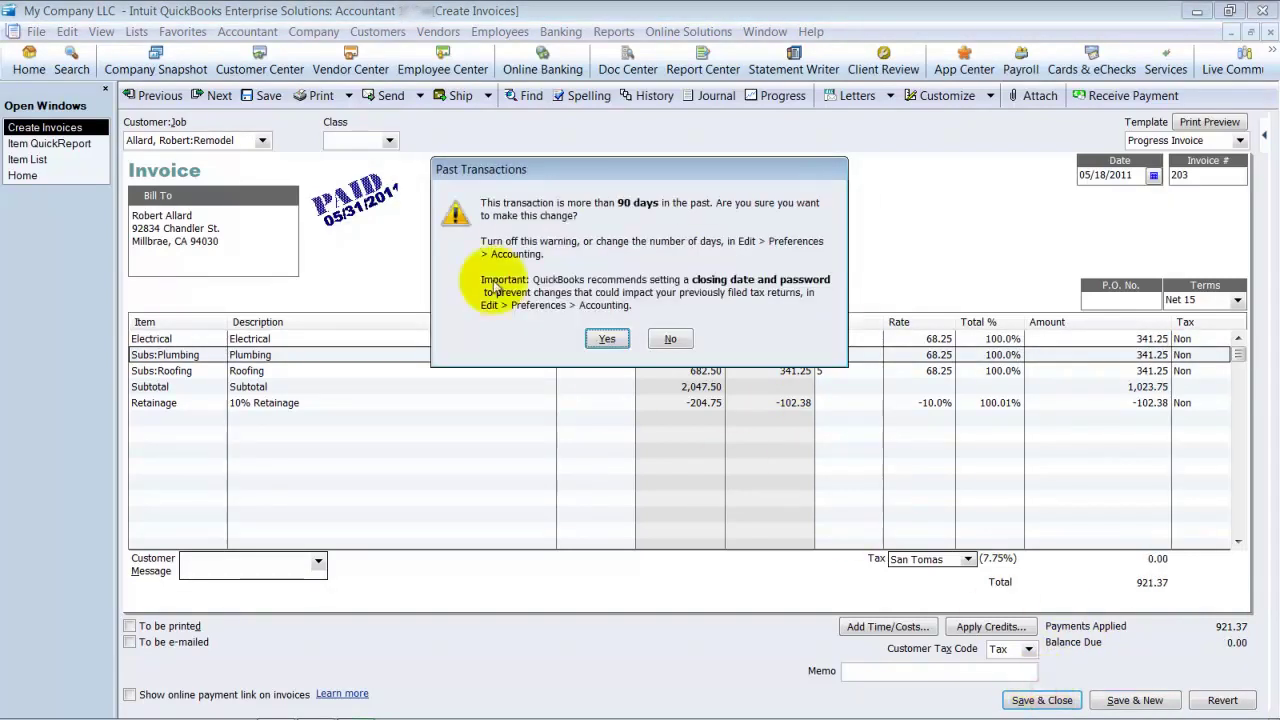
key(Return)
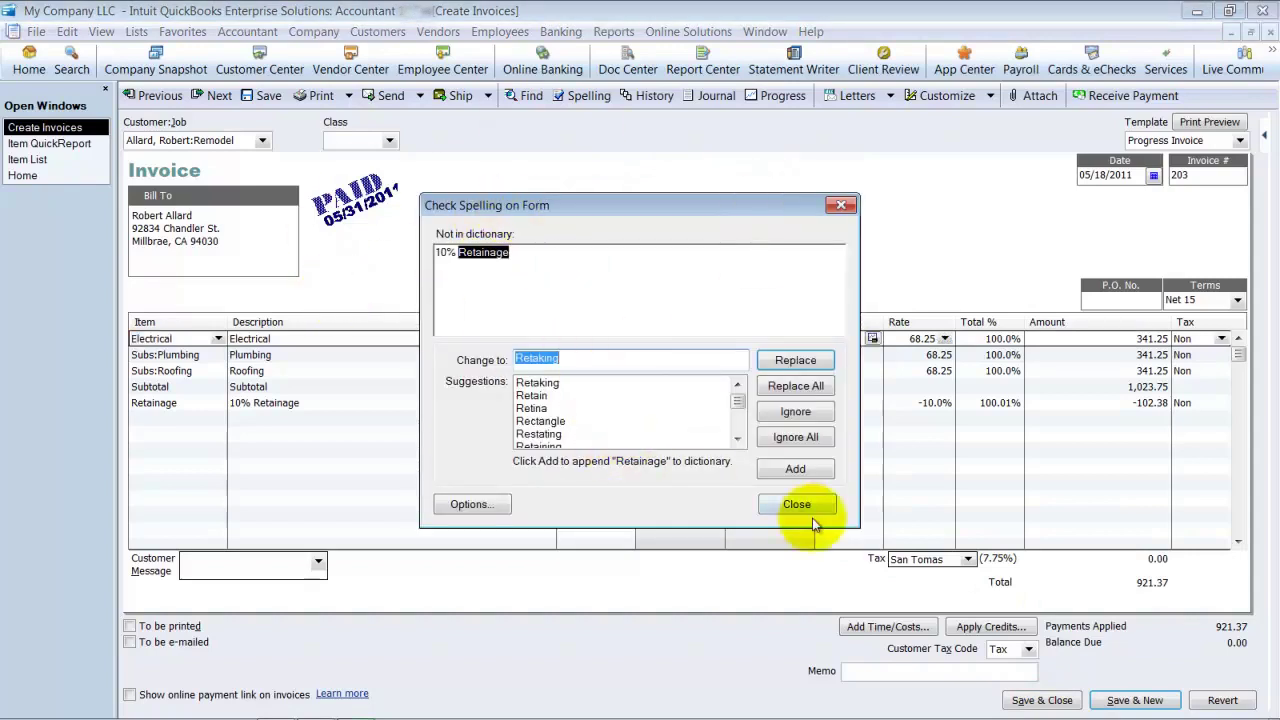
click(800, 505)
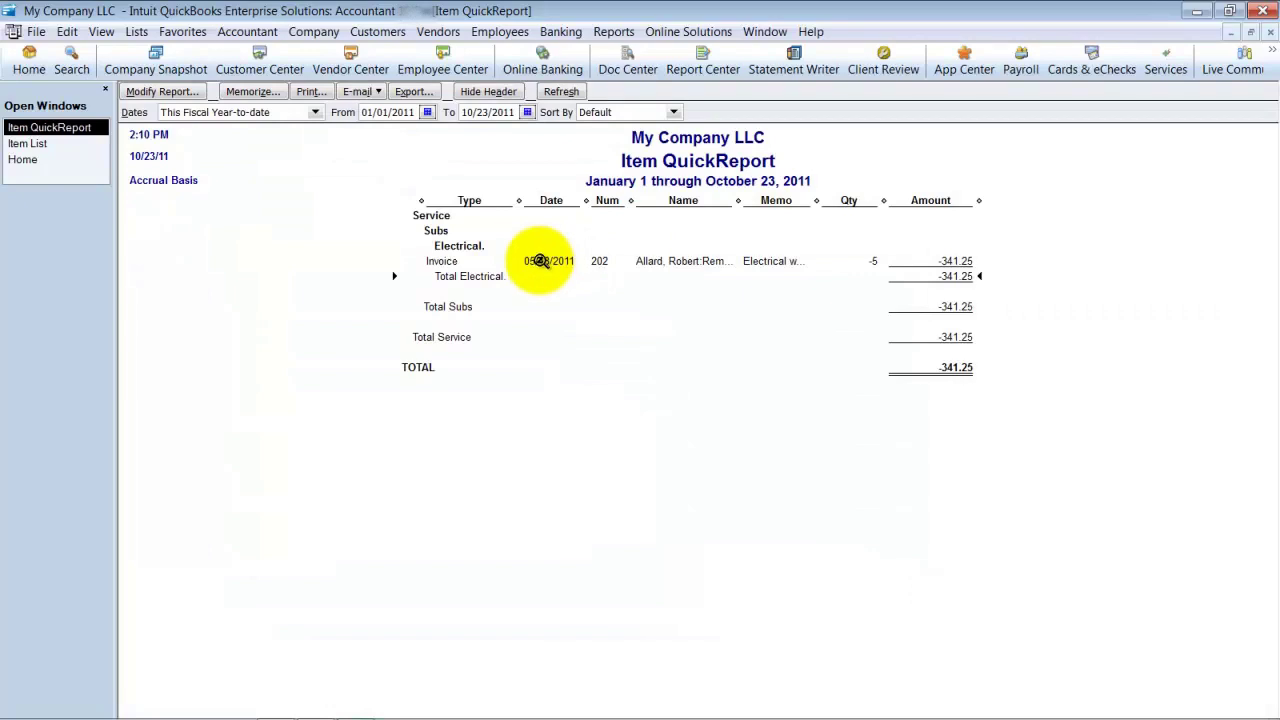
Open invoice 202 and switch its first line to the Electrical inventory part.
click(545, 261)
double_click(547, 261)
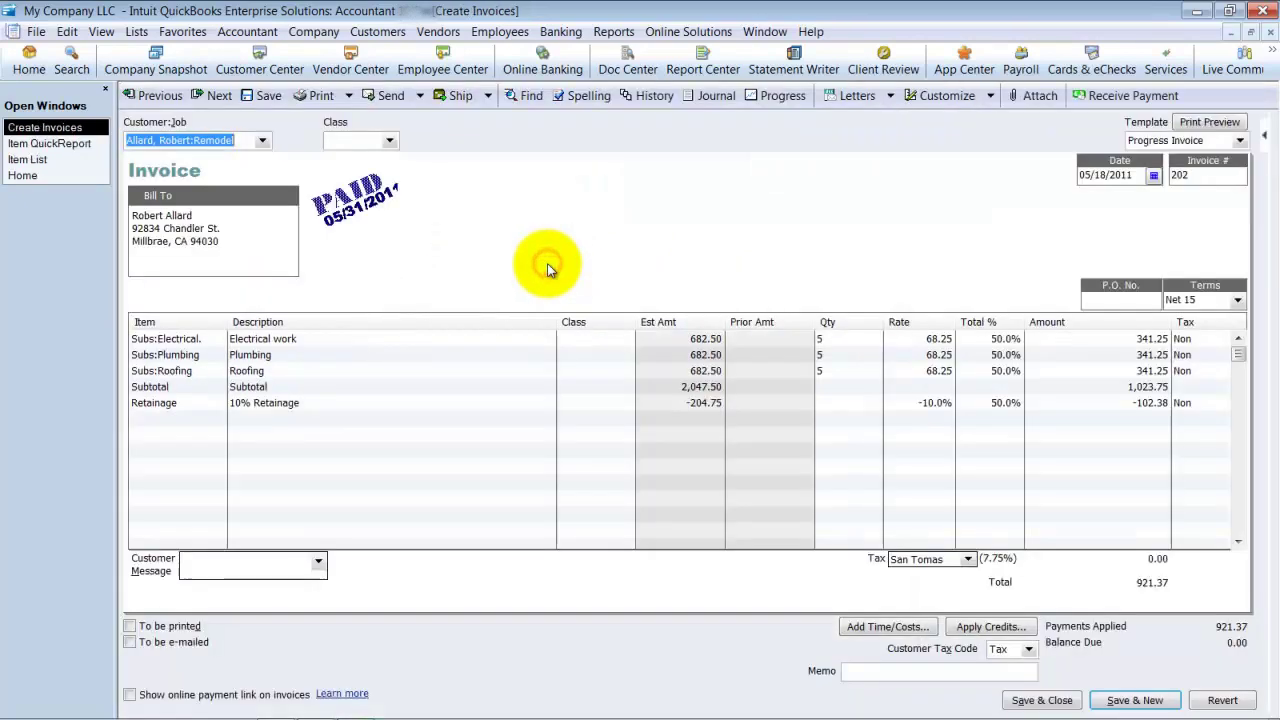
click(210, 338)
text(Ele)
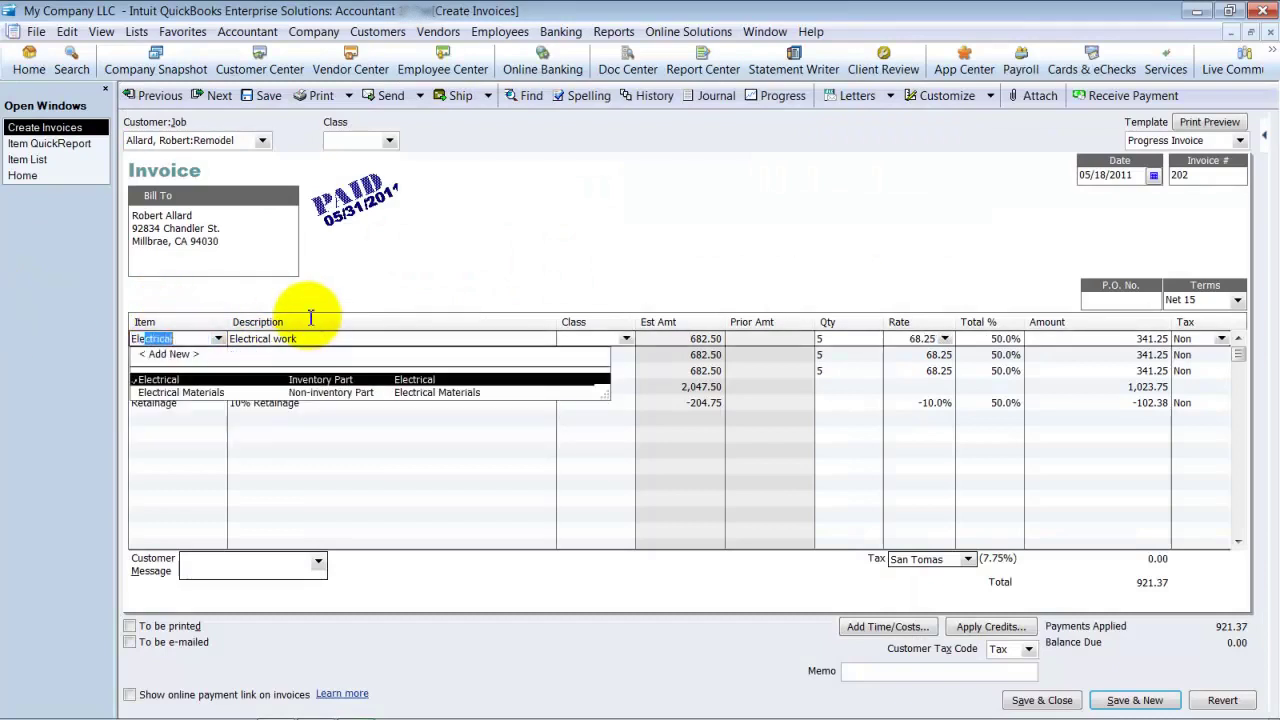
key(Tab)
click(368, 326)
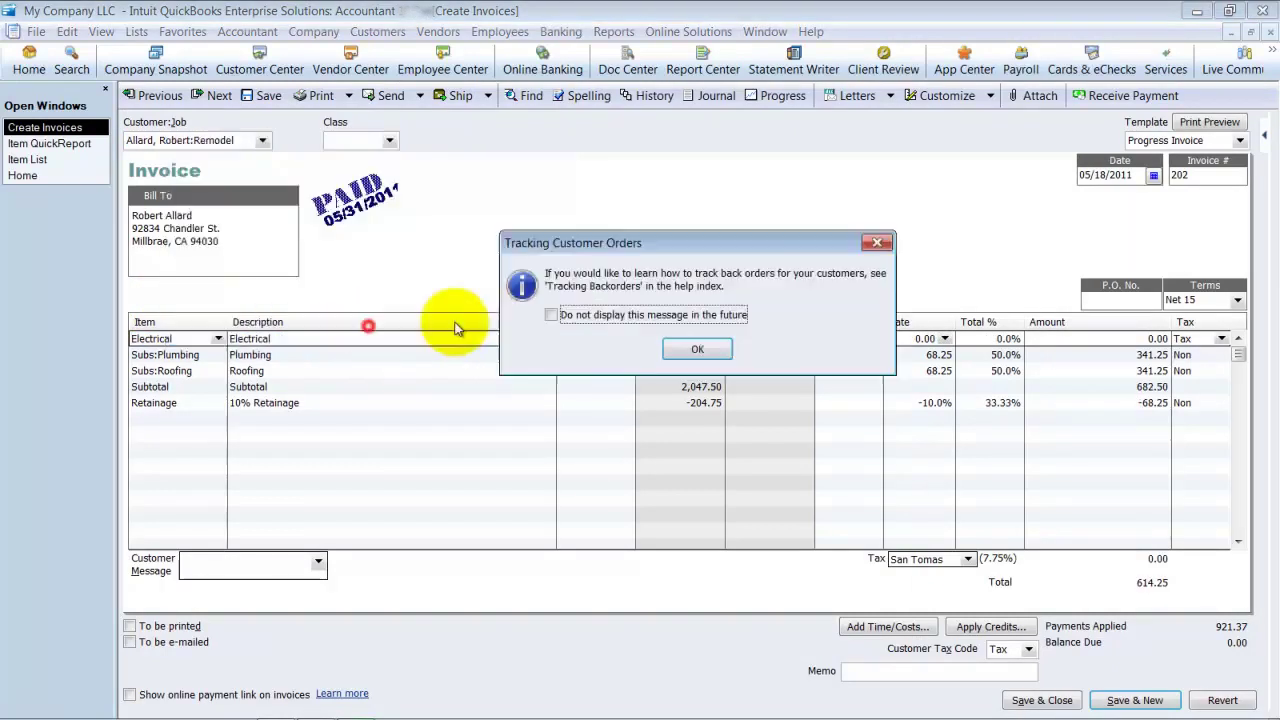
click(699, 349)
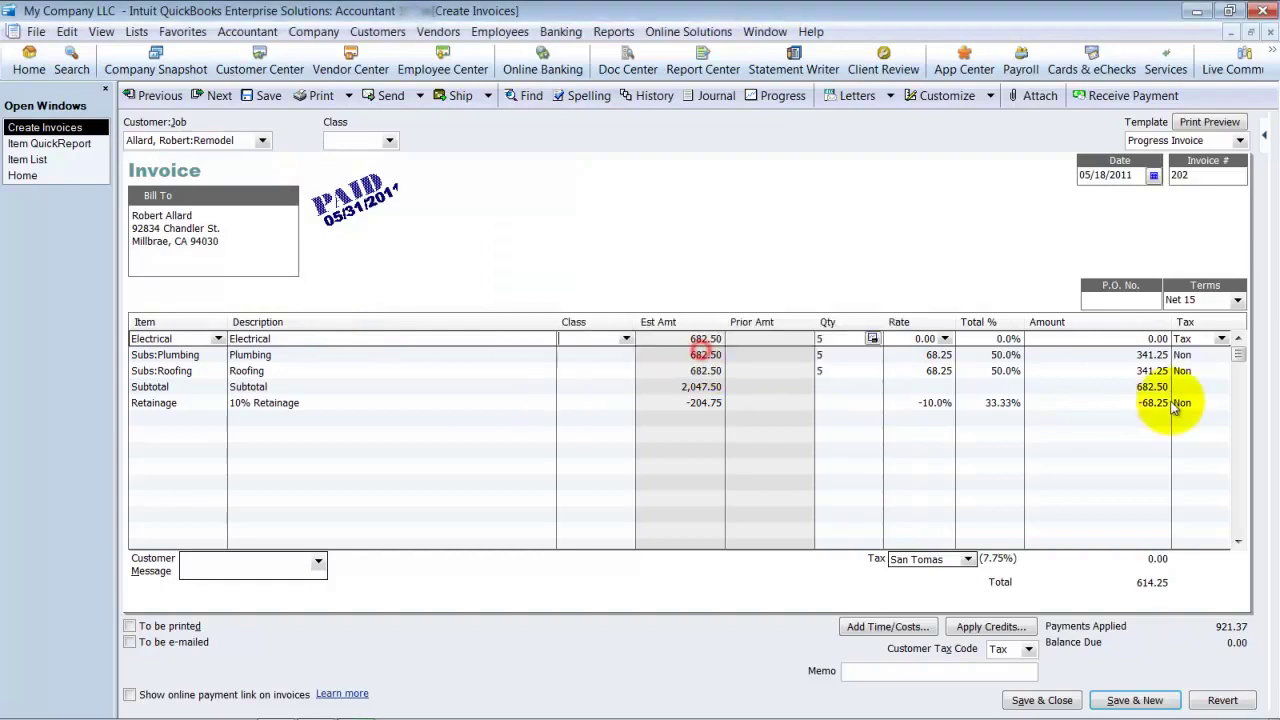
Save invoice 202 at 341.25, confirming the changes and skipping the spell check.
key(Tab)
key(Tab)
key(Tab)
key(Tab)
key(Tab)
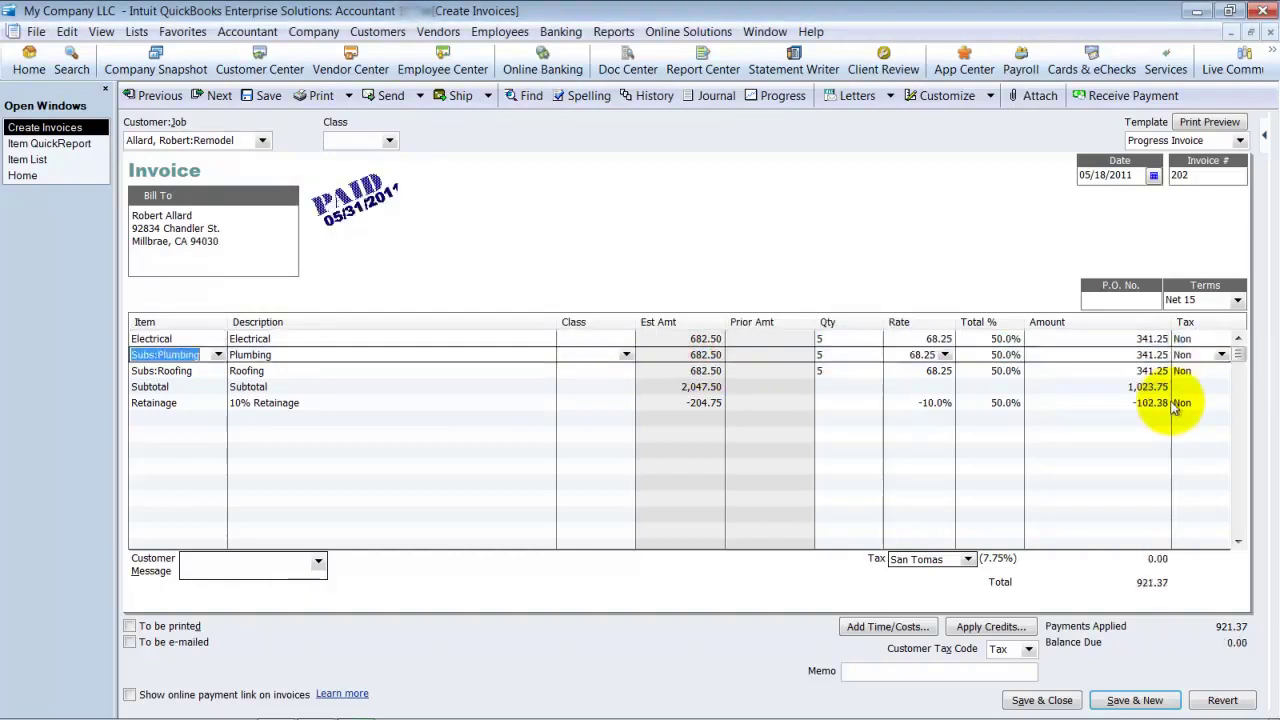
click(1050, 694)
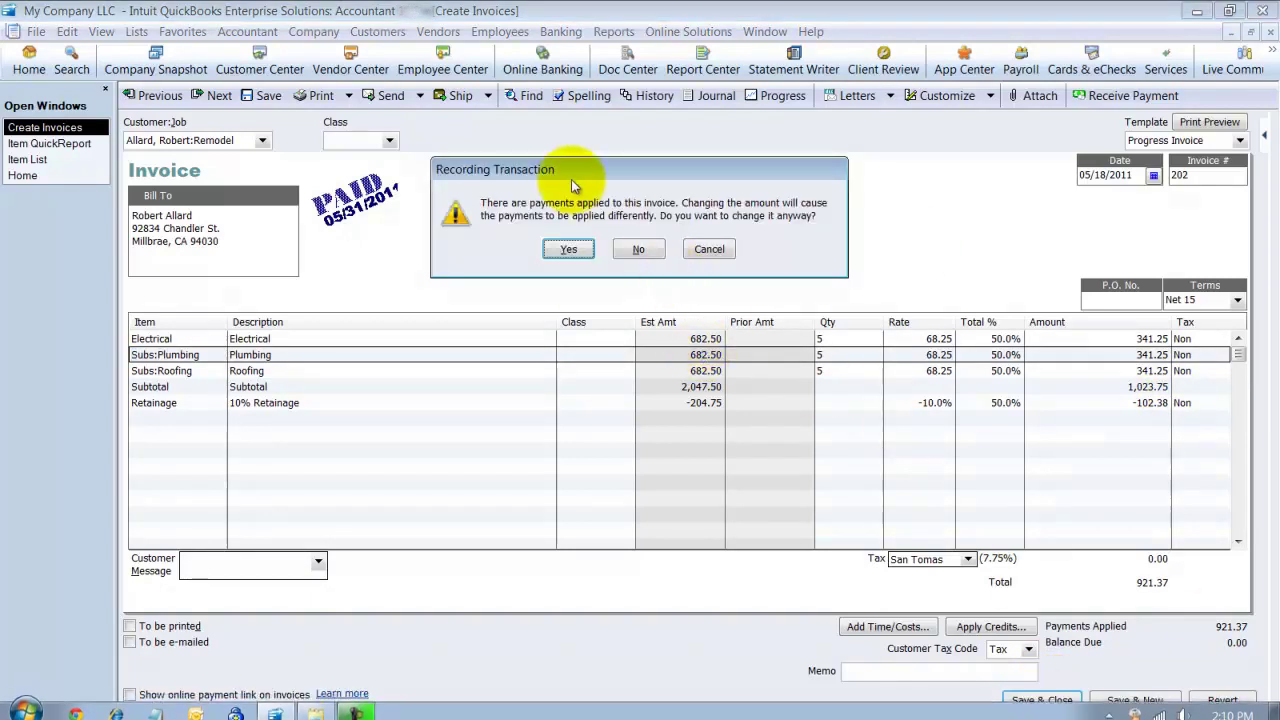
click(568, 248)
click(605, 338)
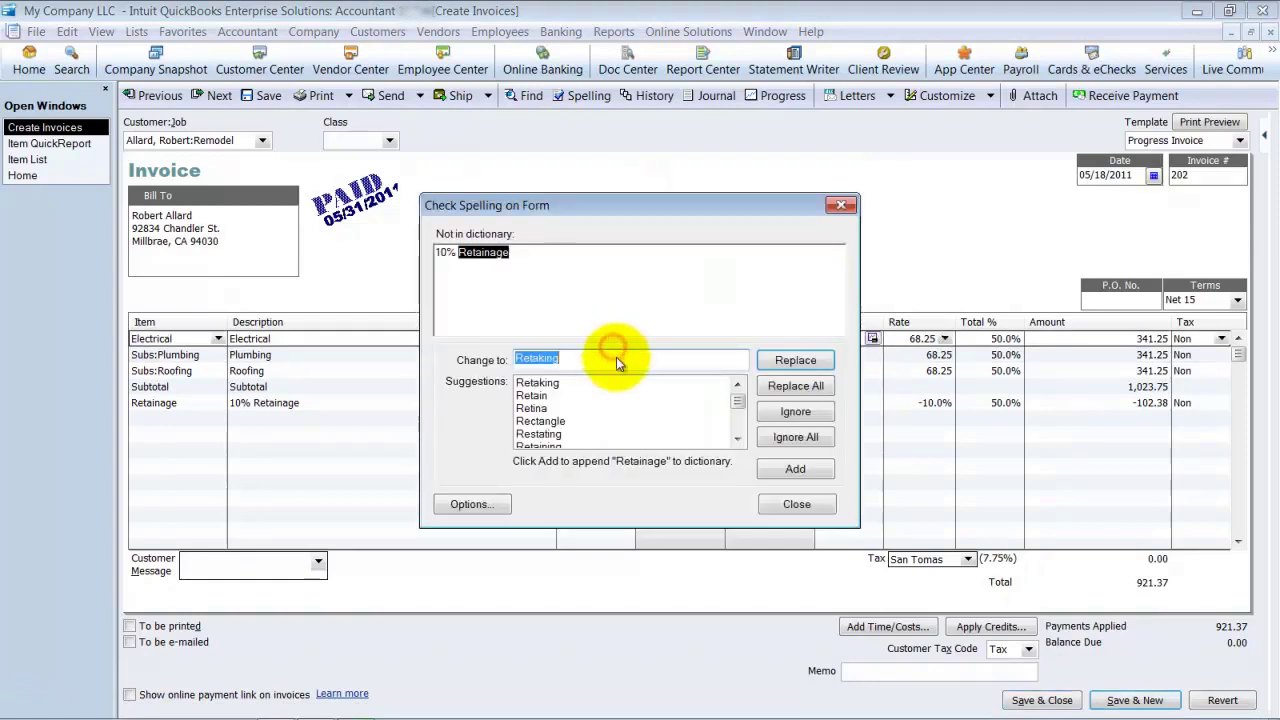
click(796, 505)
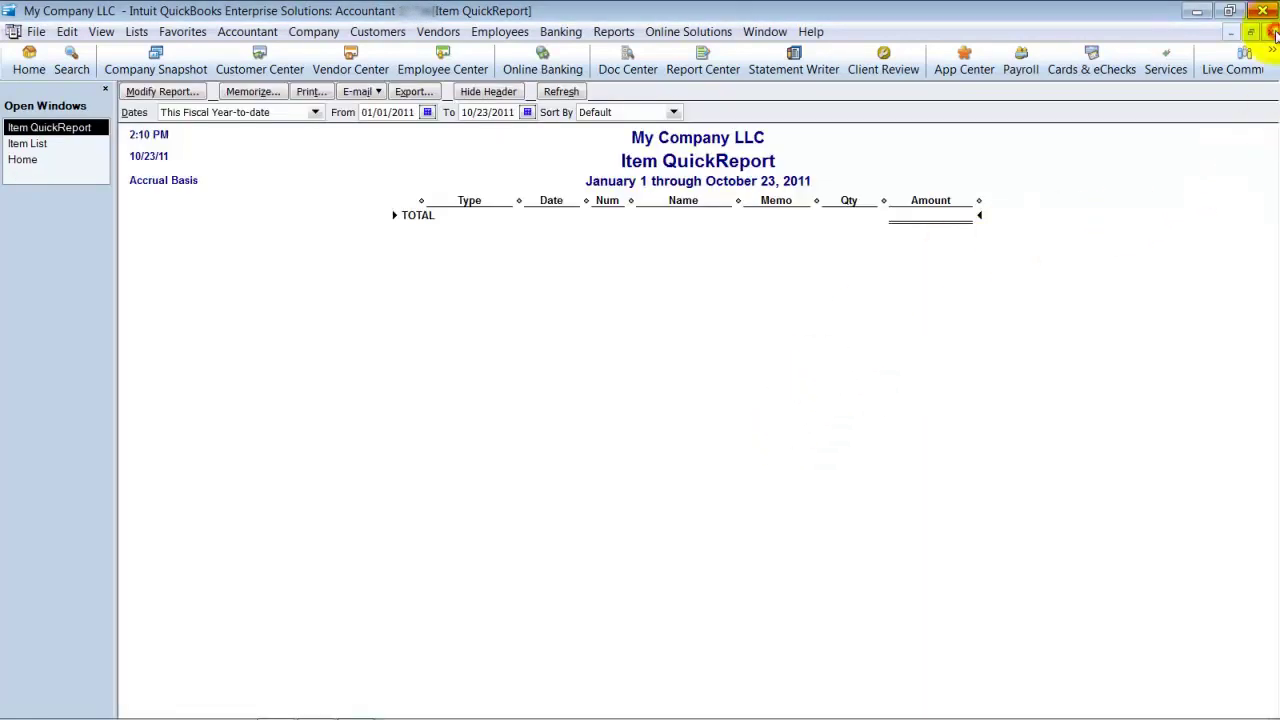
Close the empty report and attempt to delete Electrical., dismissing the refusal message.
click(1271, 32)
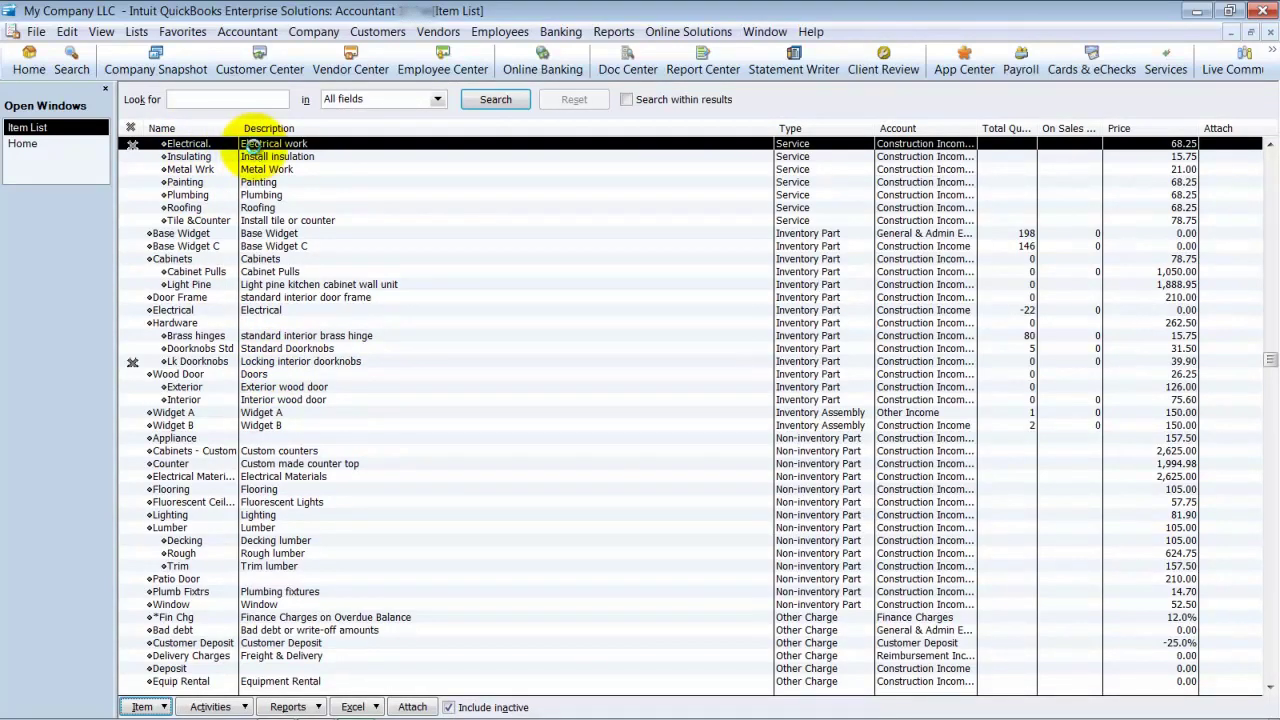
key(ctrl+d)
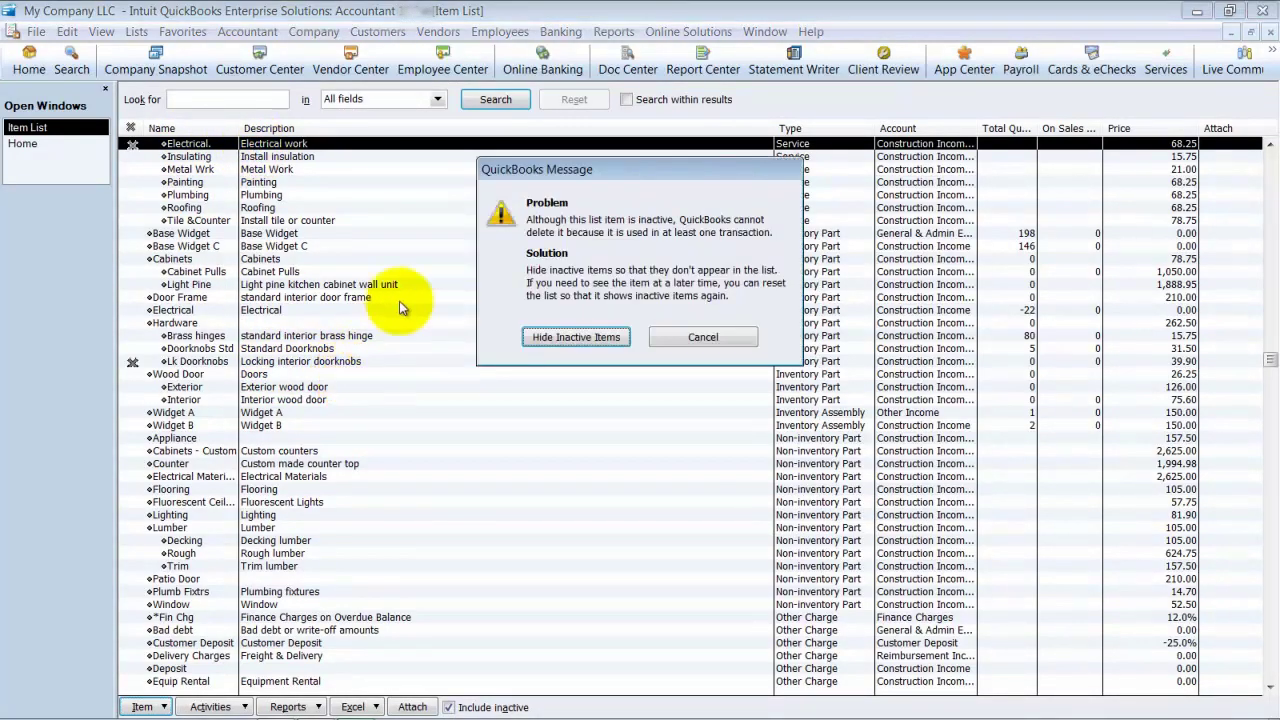
click(700, 337)
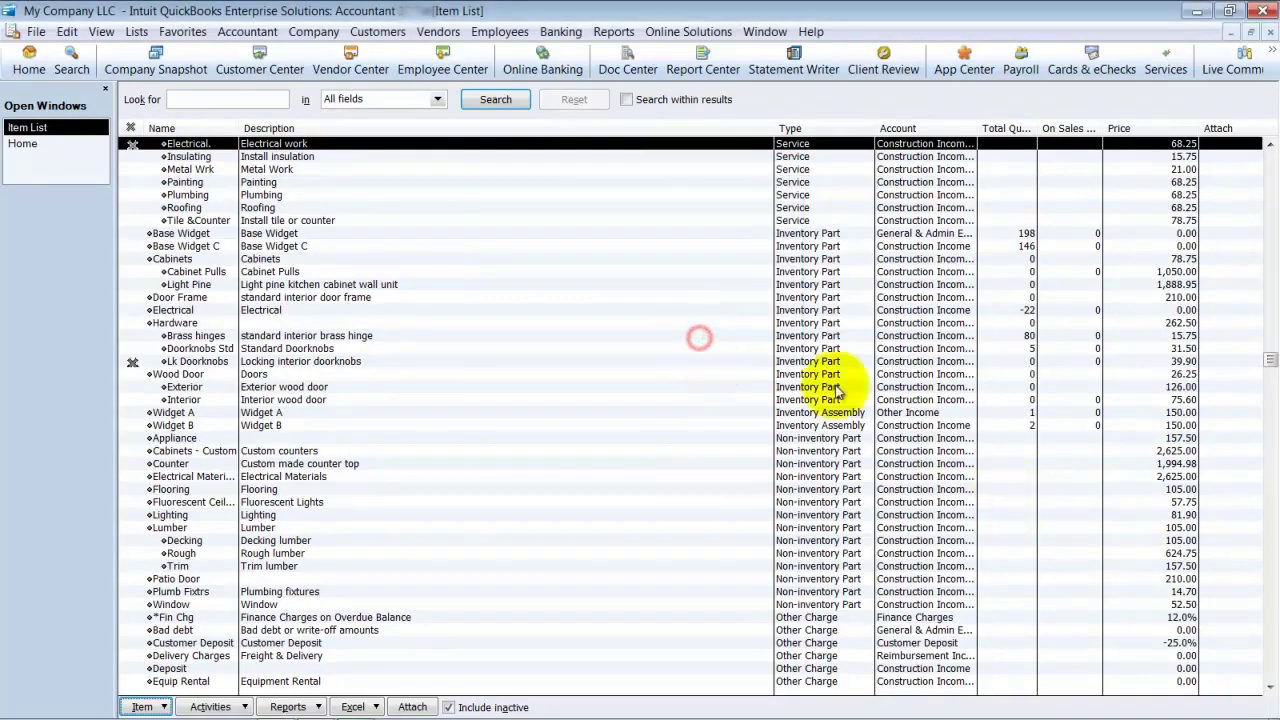
click(300, 145)
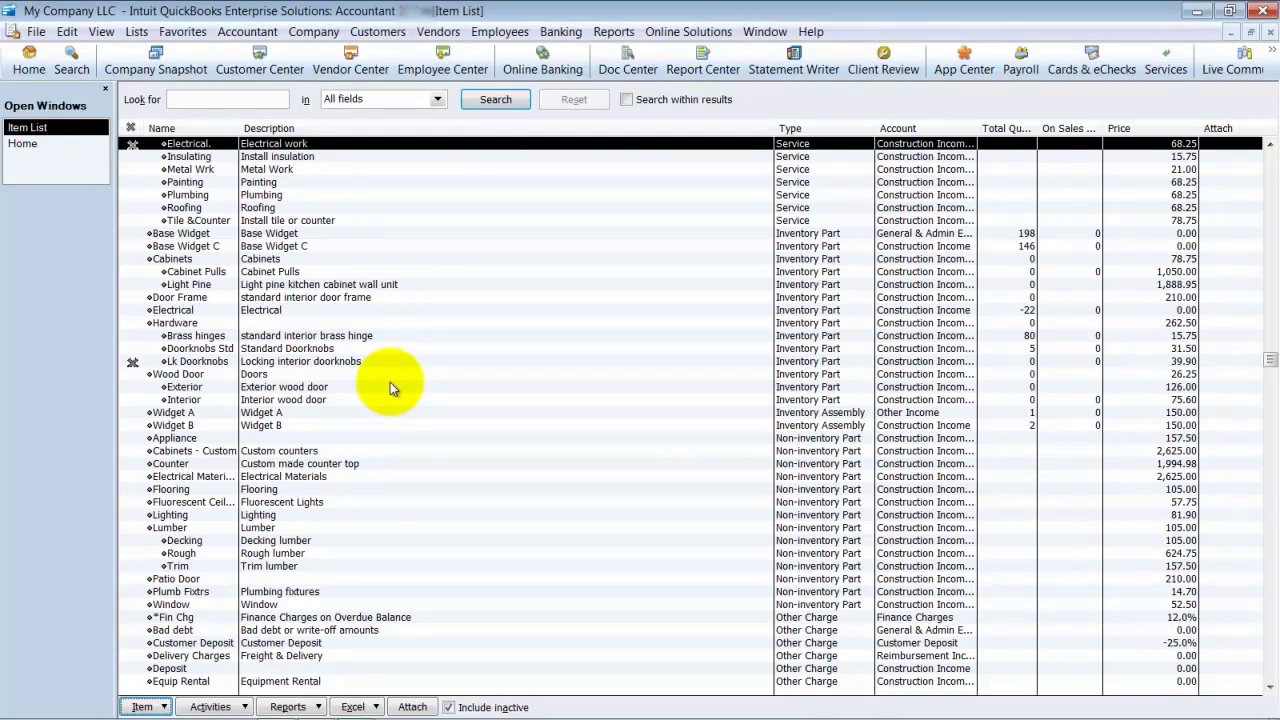
Run an all-dates QuickReport for the old Electrical item, filtered to non-posting transactions only.
key(ctrl+q)
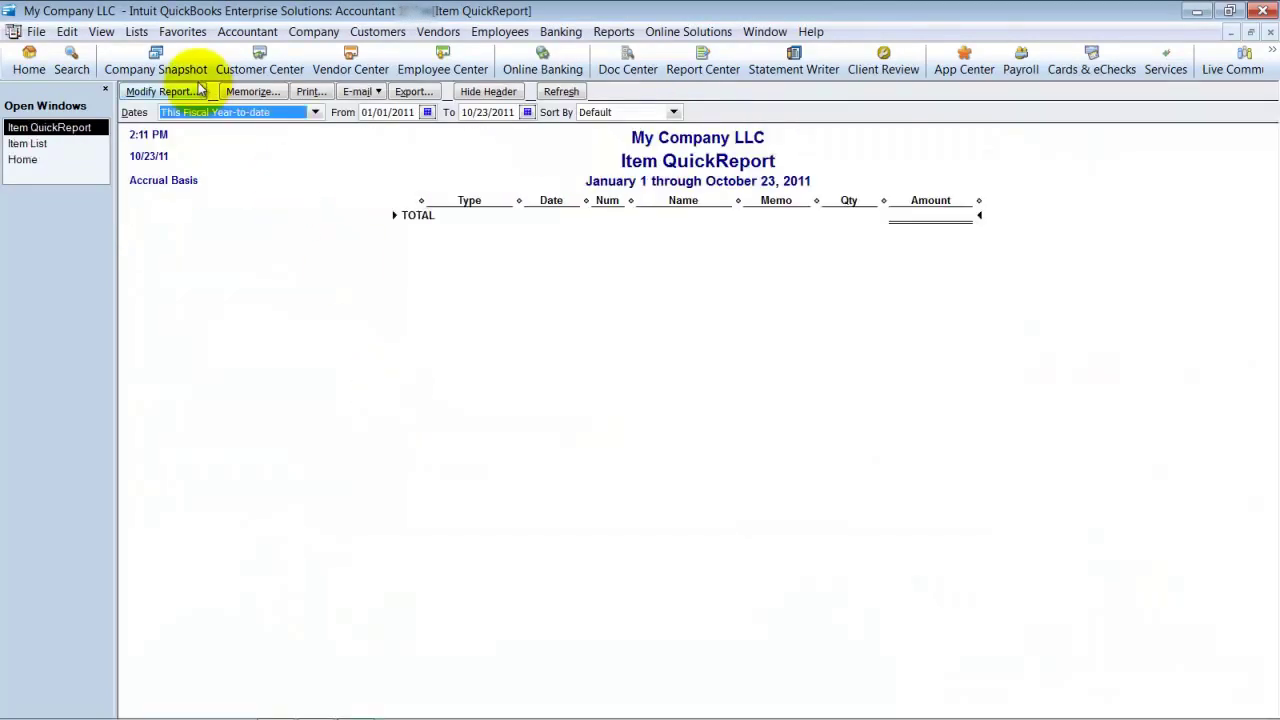
text(a)
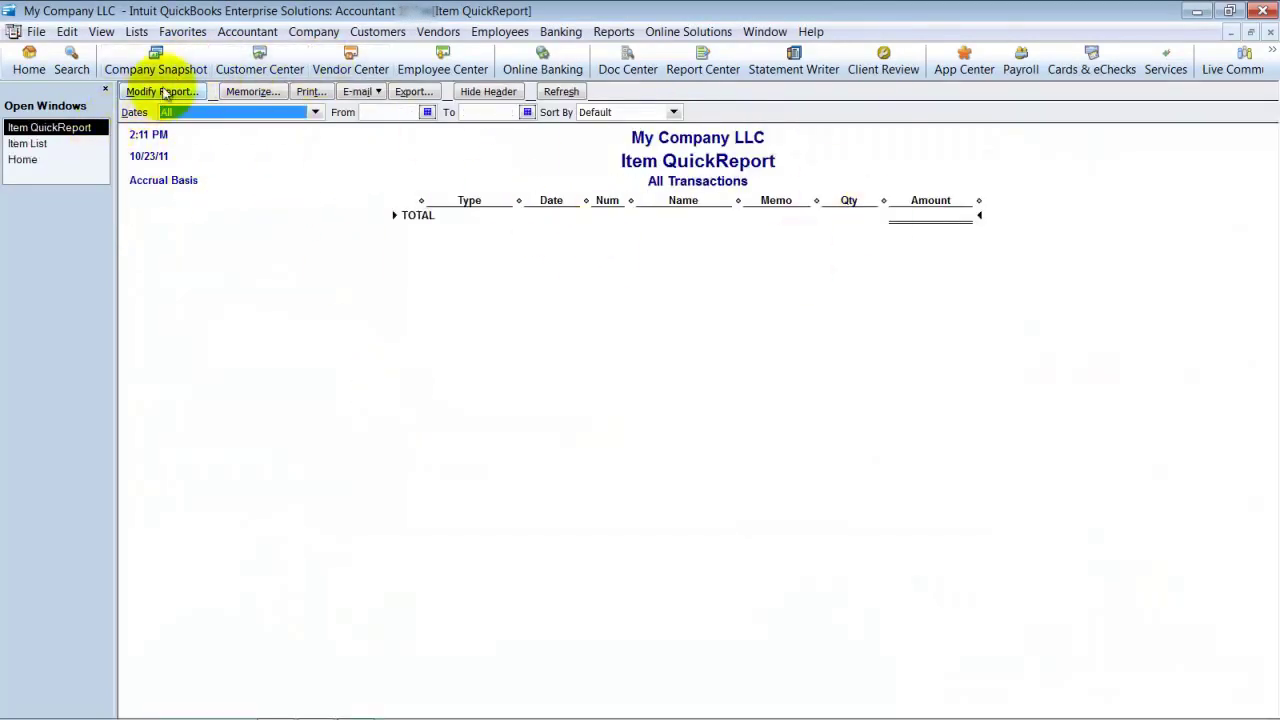
click(165, 92)
click(430, 124)
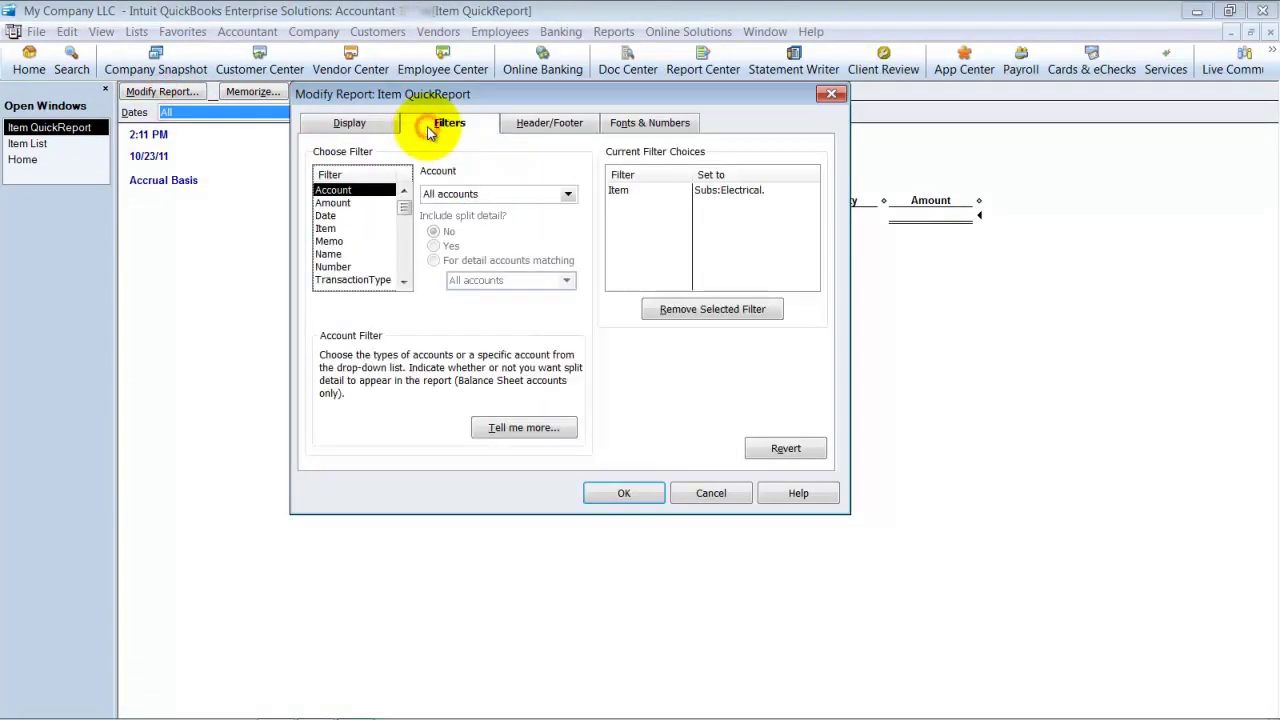
click(401, 257)
click(401, 257)
click(401, 257)
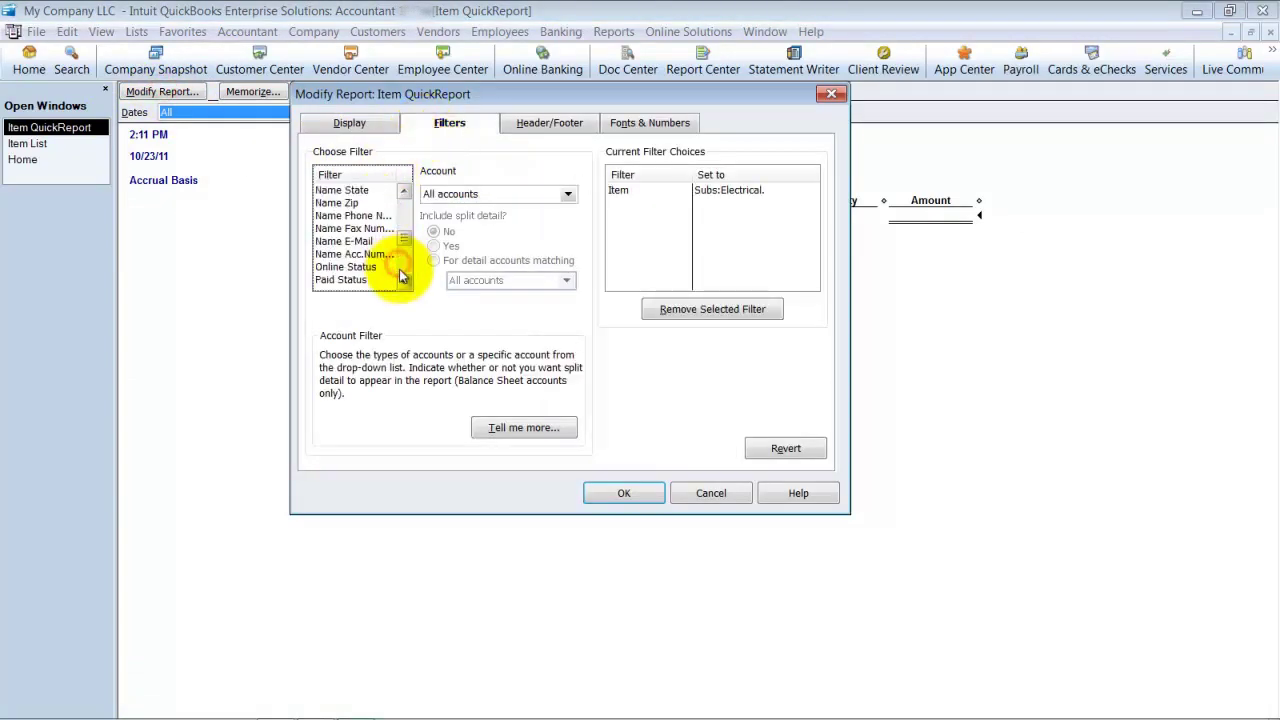
click(401, 275)
click(352, 255)
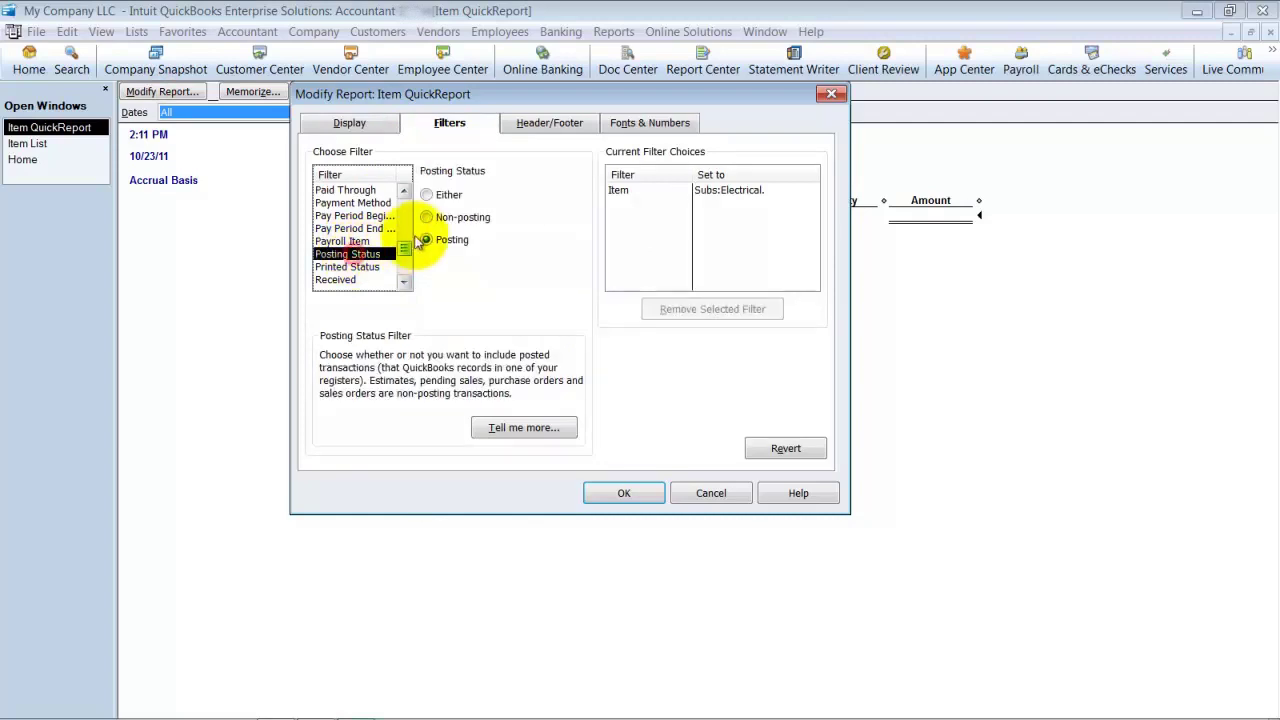
click(428, 217)
click(623, 490)
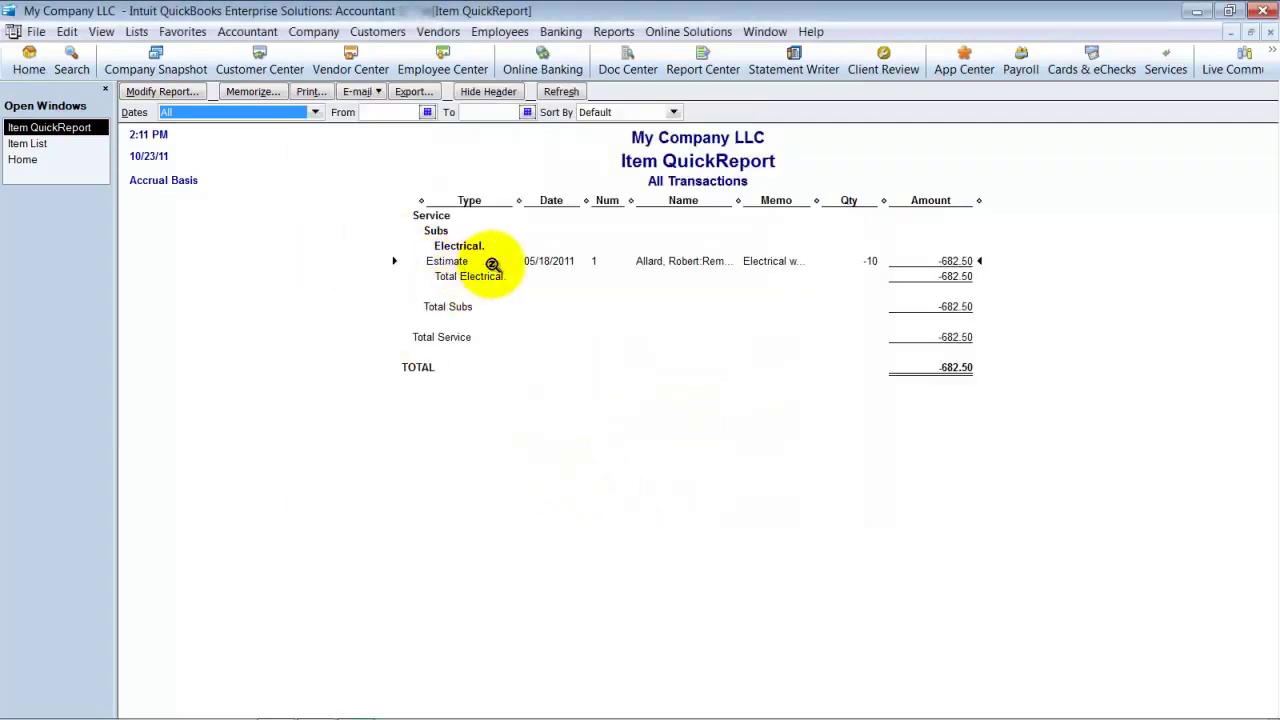
On estimate 1, replace the old line item with Electrical at a 682.50 total.
double_click(686, 261)
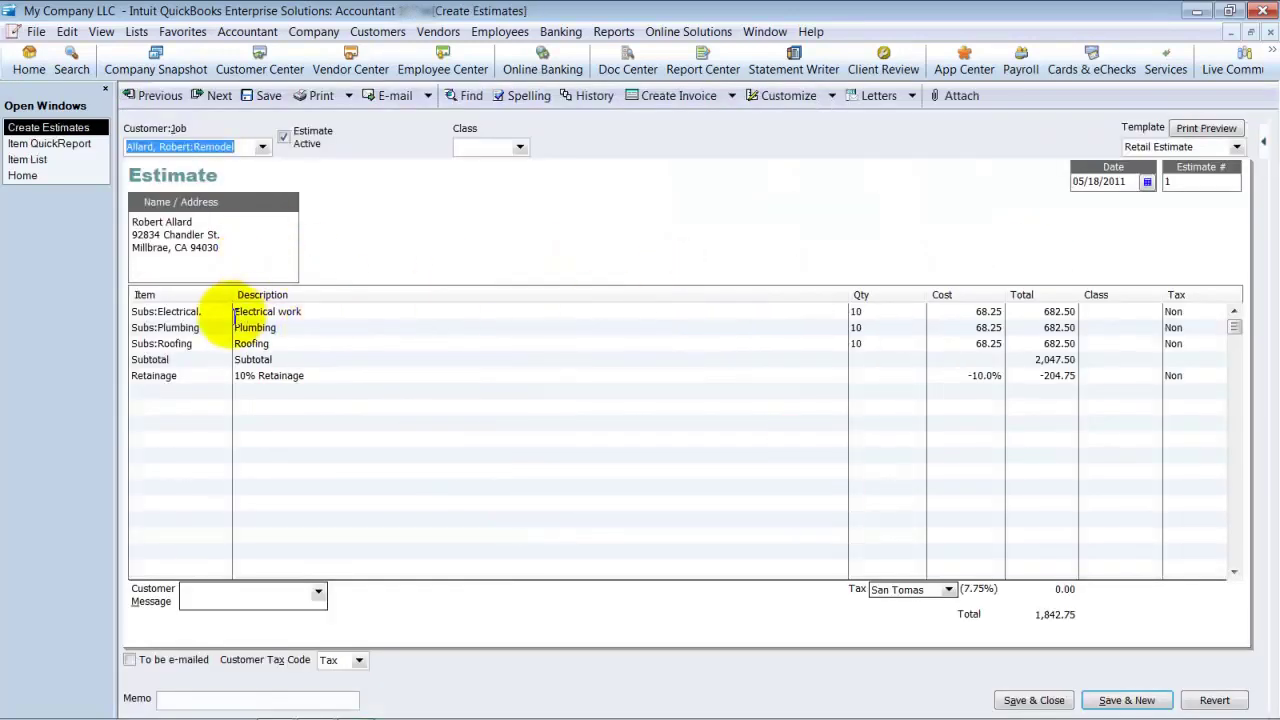
click(228, 311)
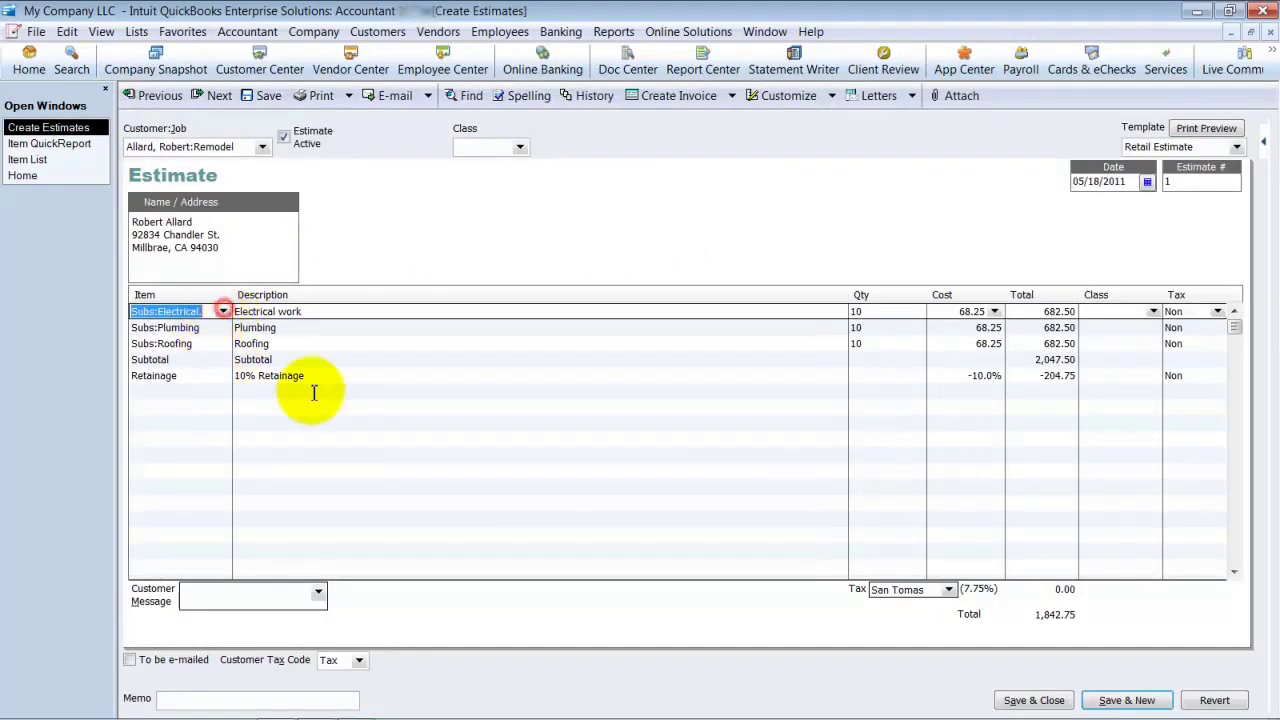
text(Ele)
key(Tab)
key(Tab)
key(Tab)
key(Tab)
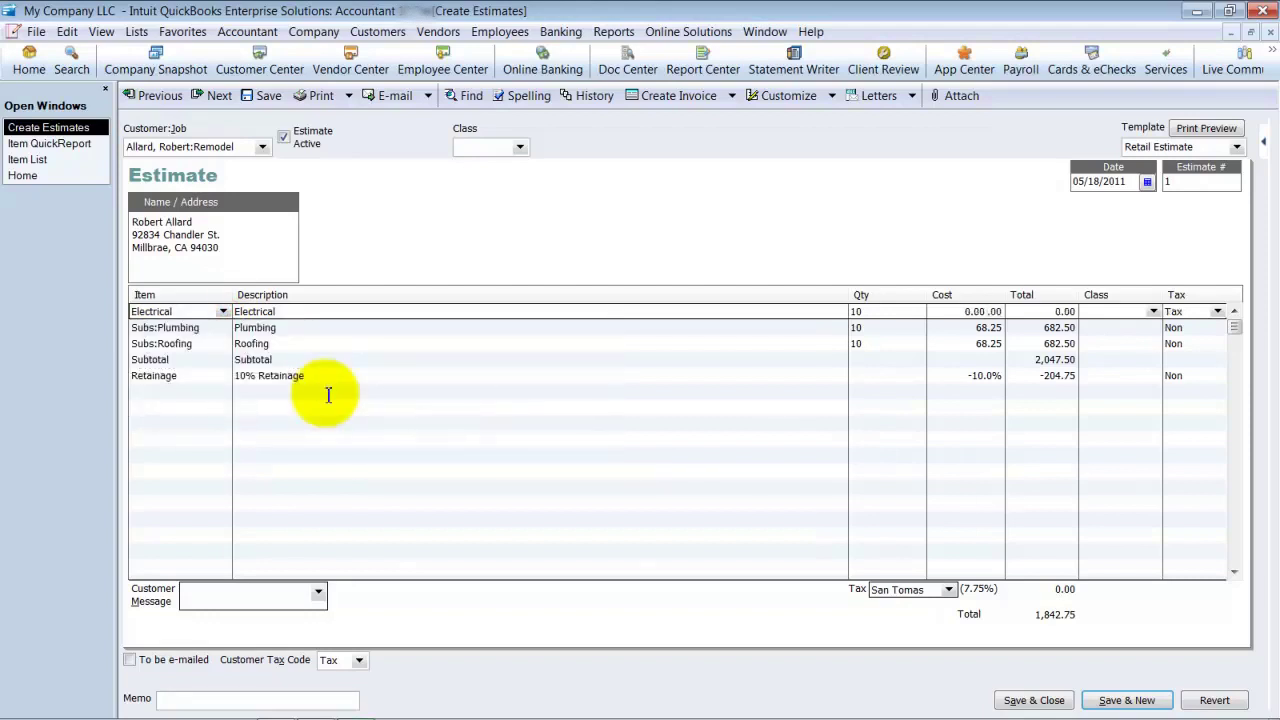
text(682.5)
key(Tab)
key(Tab)
key(Tab)
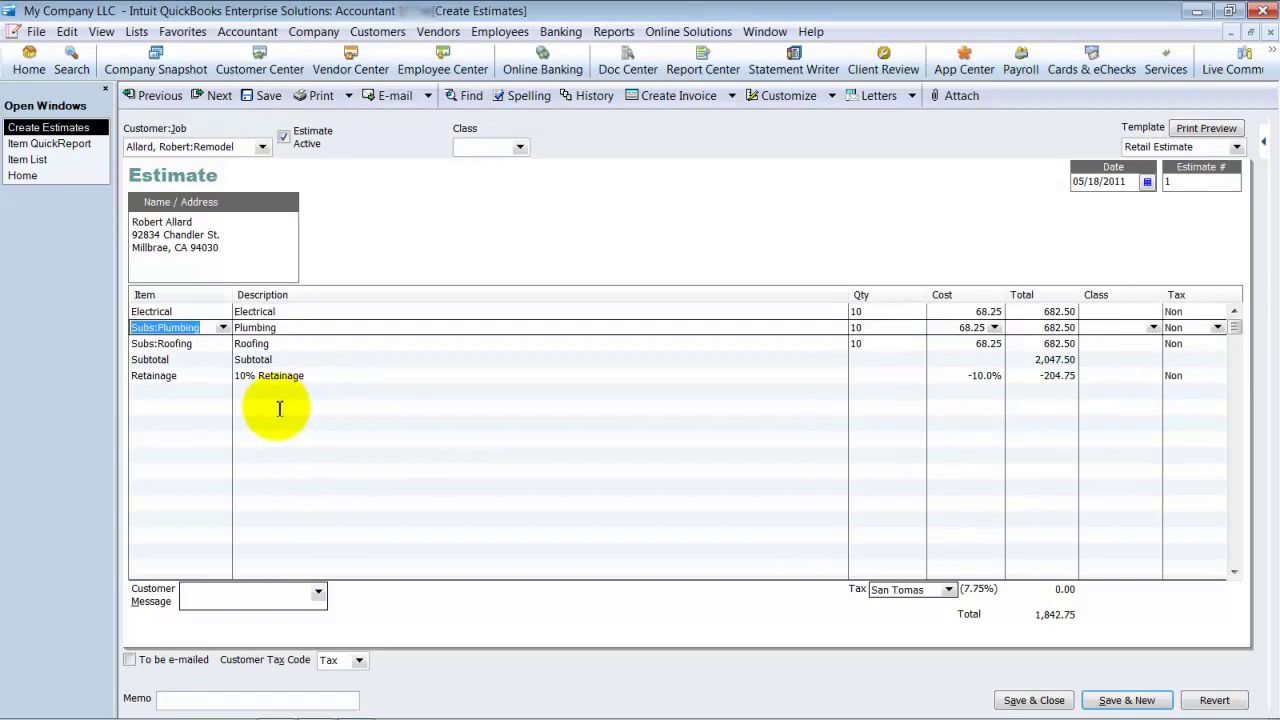
Save the estimate, accepting the changes without adding a change order and skipping spell check.
click(1030, 700)
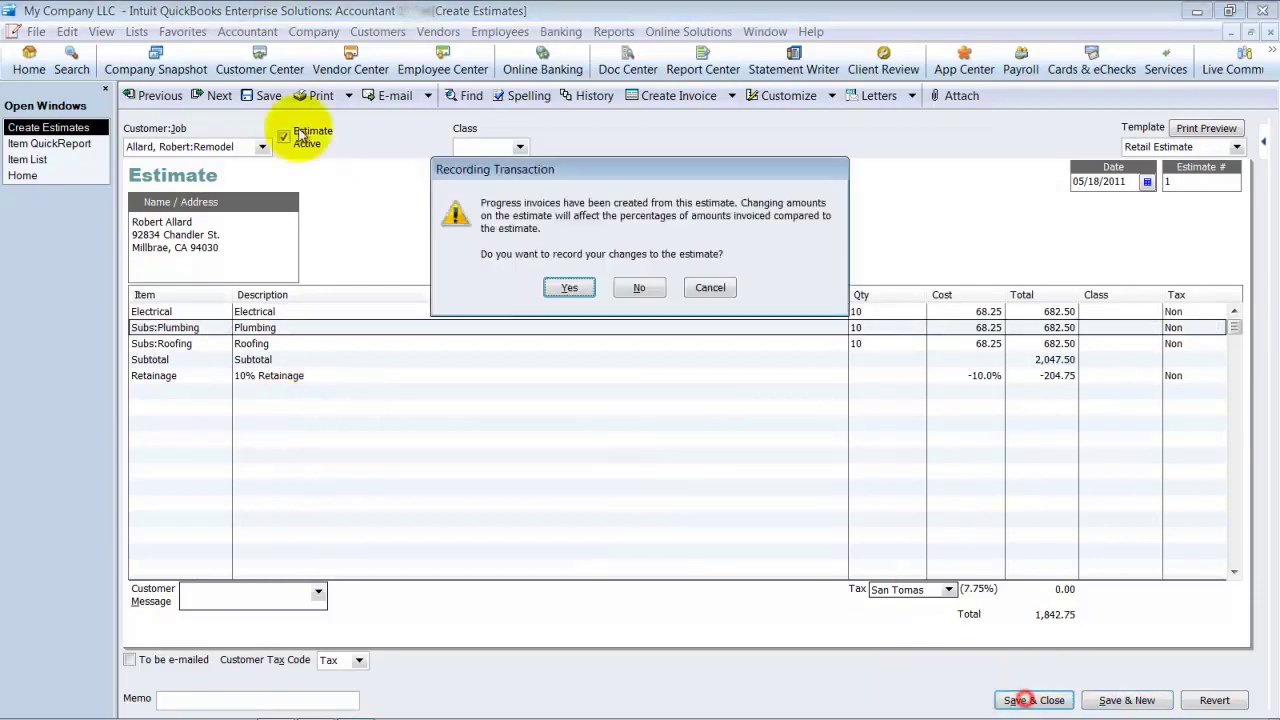
click(569, 288)
click(608, 340)
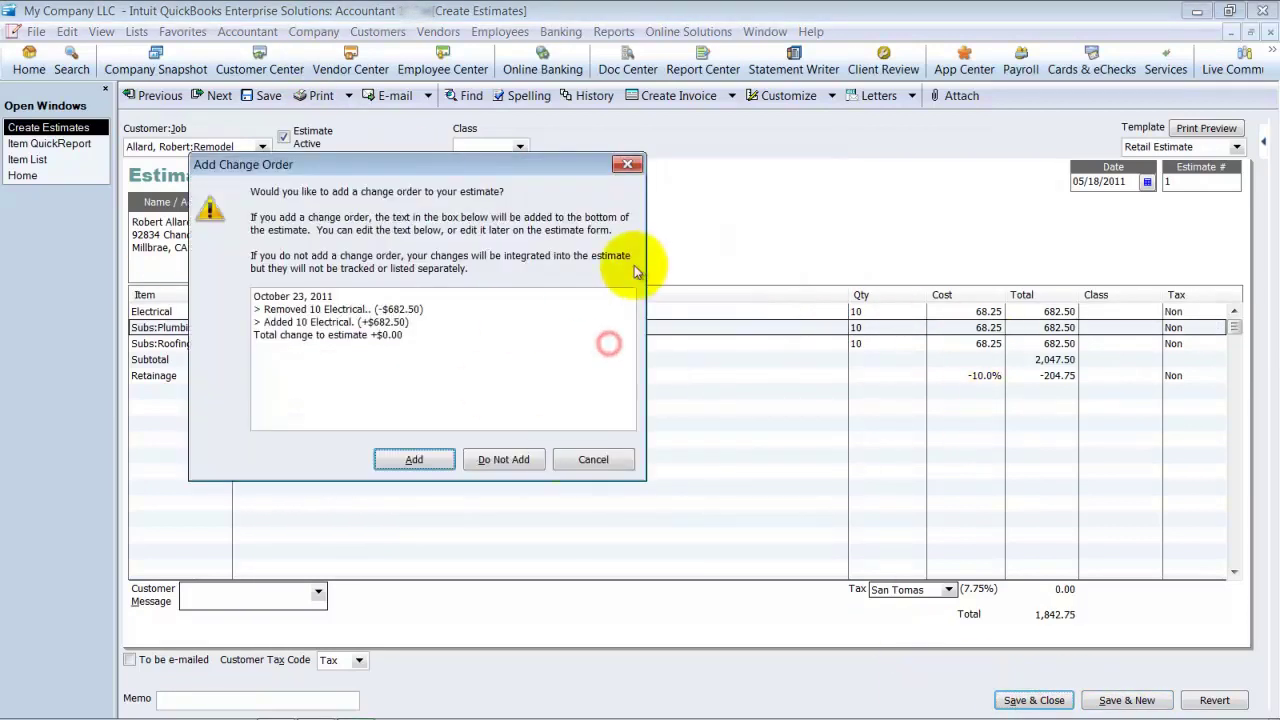
click(508, 460)
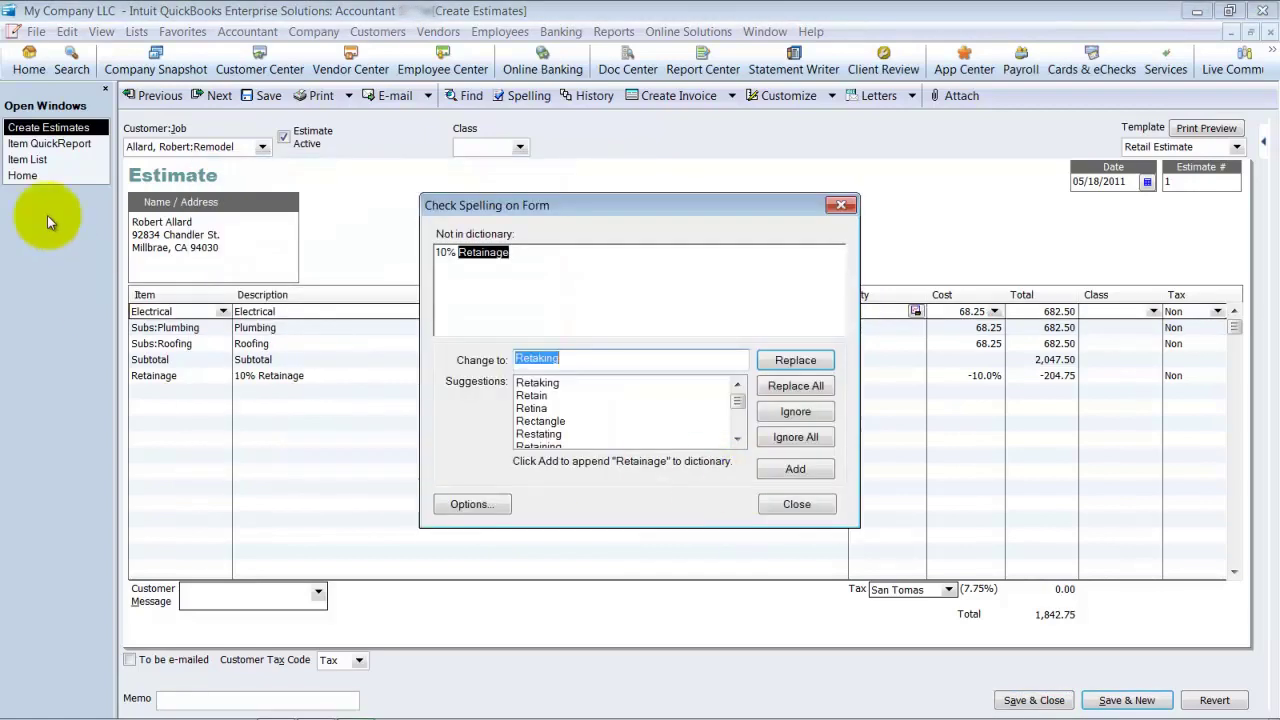
click(790, 503)
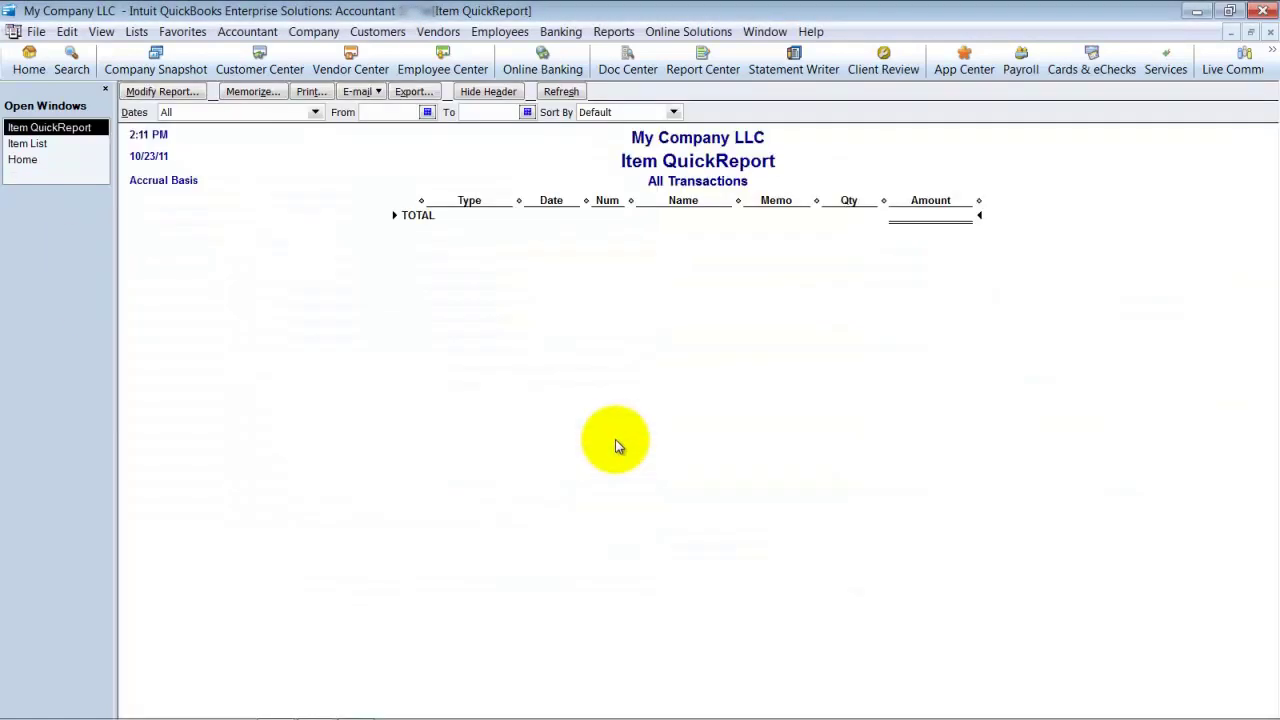
Close the empty report and delete the old 'Electrical.' service item from the Item List.
click(1268, 31)
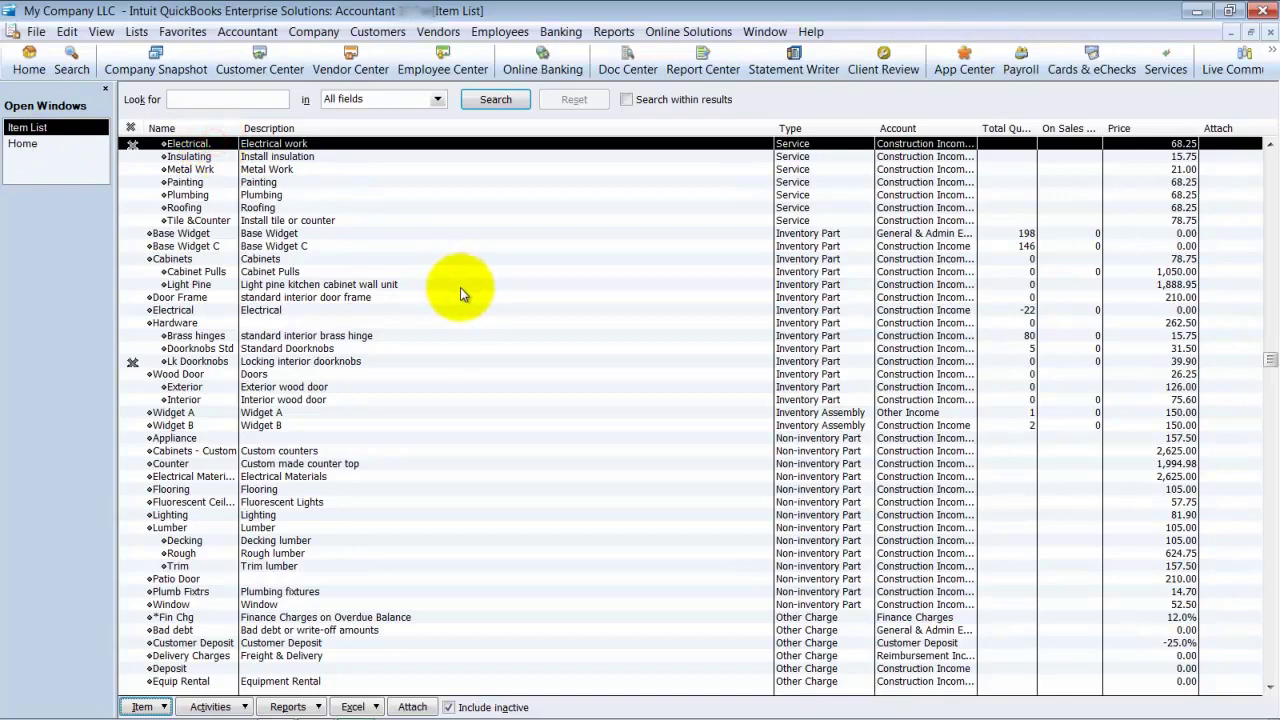
key(ctrl+d)
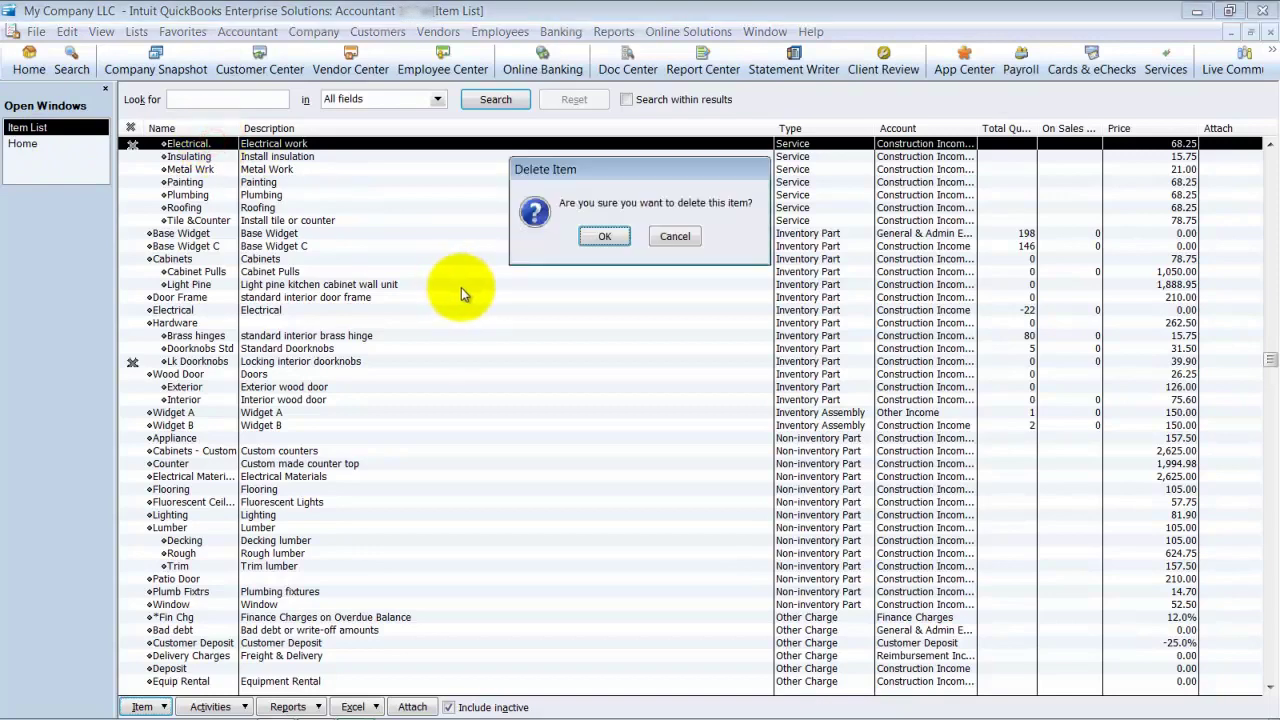
click(604, 237)
scroll(580, 450, up, 5)
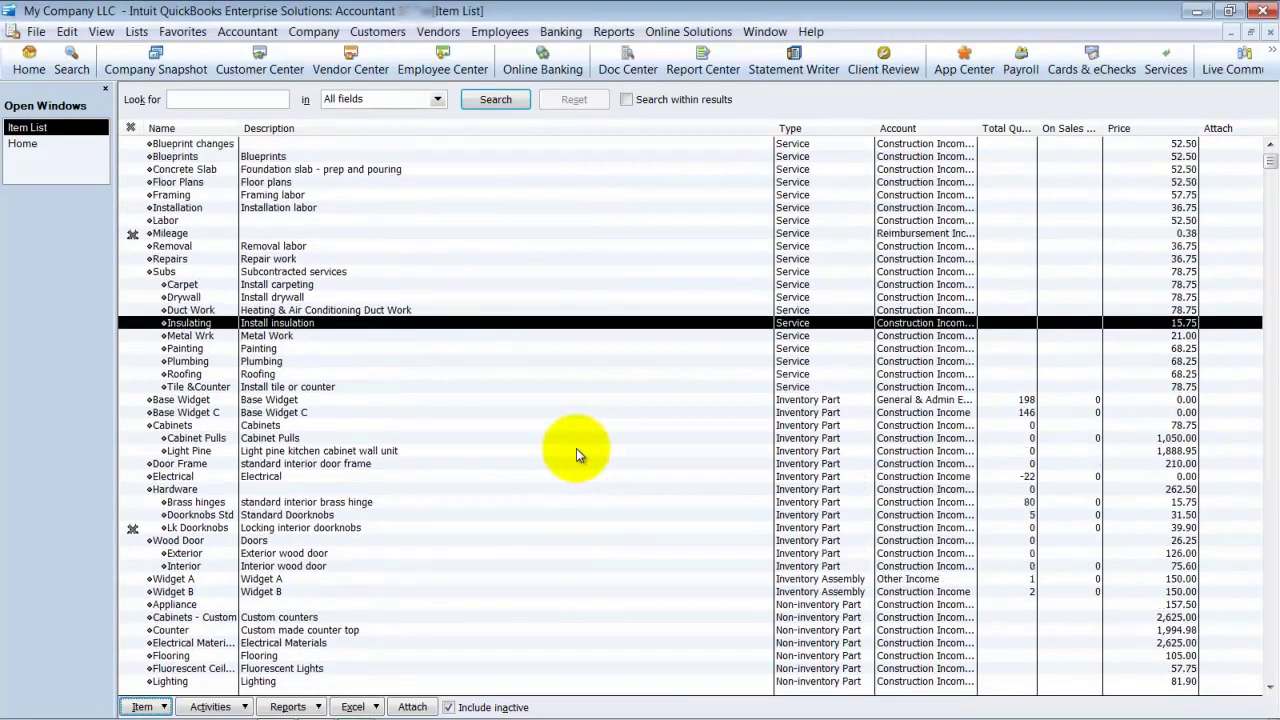